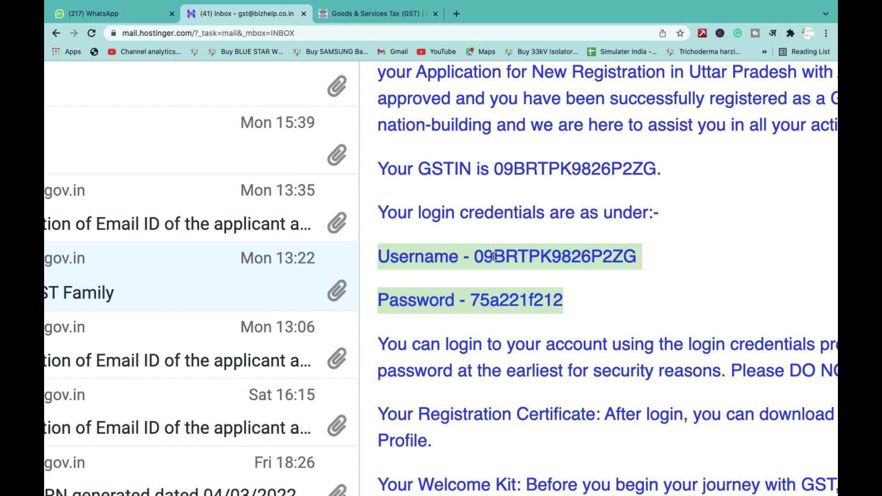
- Reset the page zoom and open the GST site in a new incognito window
{"action": "scroll", "coordinate": [494, 257], "scroll_direction": "down", "scroll_amount": 5}
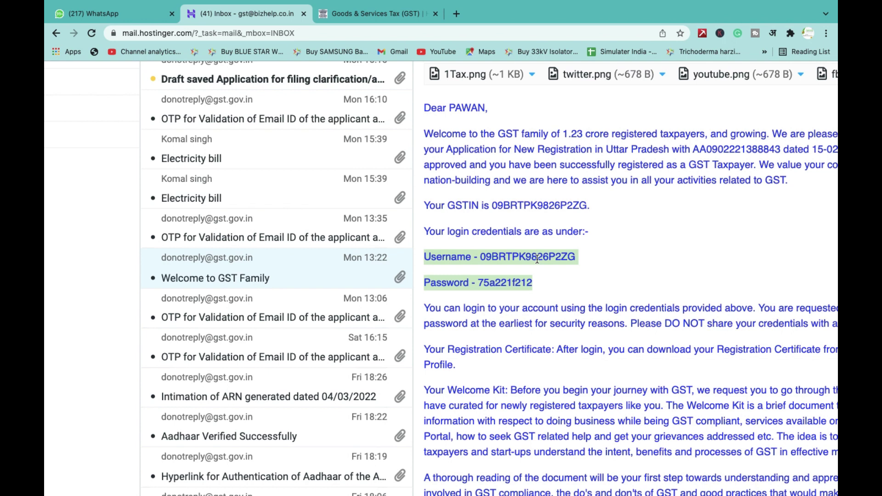
{"action": "key", "text": "super+0"}
{"action": "left_click", "coordinate": [827, 33]}
{"action": "left_click", "coordinate": [705, 83]}
- Browse the gst.gov.in home page and go to the login page
{"action": "scroll", "coordinate": [416, 326], "scroll_direction": "down", "scroll_amount": 3}
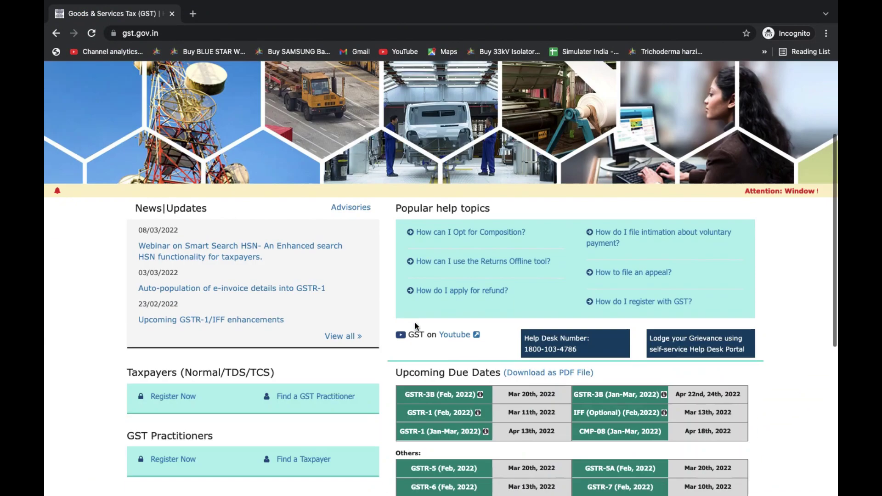
{"action": "scroll", "coordinate": [416, 326], "scroll_direction": "down", "scroll_amount": 1}
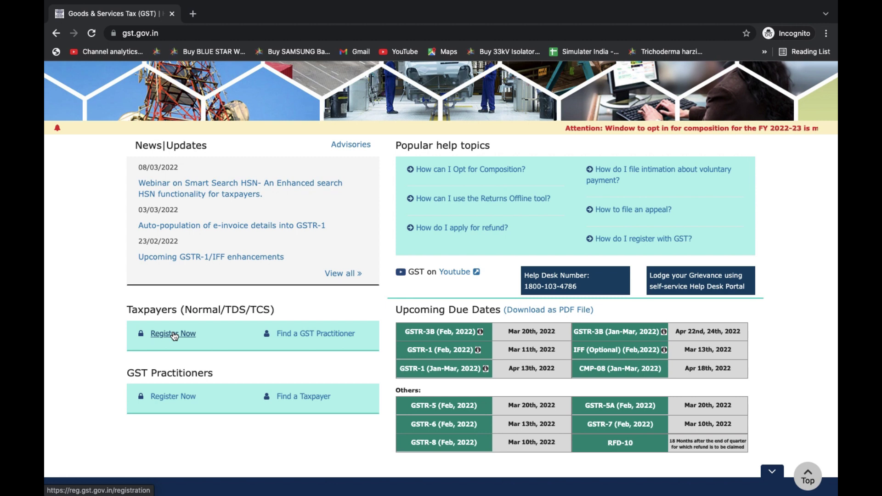
{"action": "scroll", "coordinate": [461, 145], "scroll_direction": "up", "scroll_amount": 5}
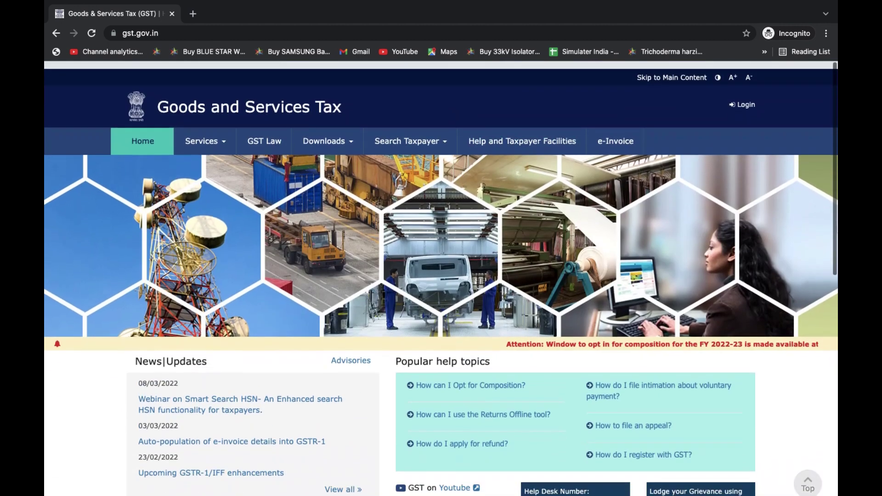
{"action": "scroll", "coordinate": [763, 112], "scroll_direction": "up", "scroll_amount": 5}
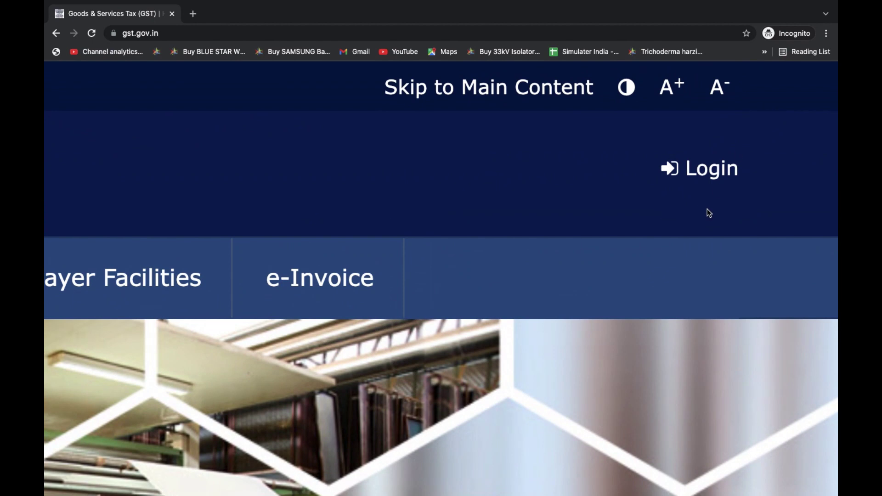
{"action": "scroll", "coordinate": [709, 213], "scroll_direction": "down", "scroll_amount": 5}
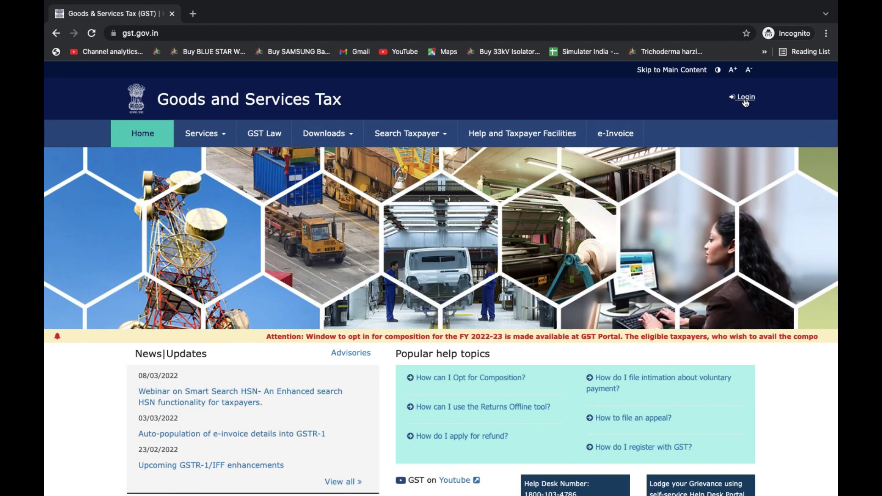
{"action": "left_click", "coordinate": [745, 98]}
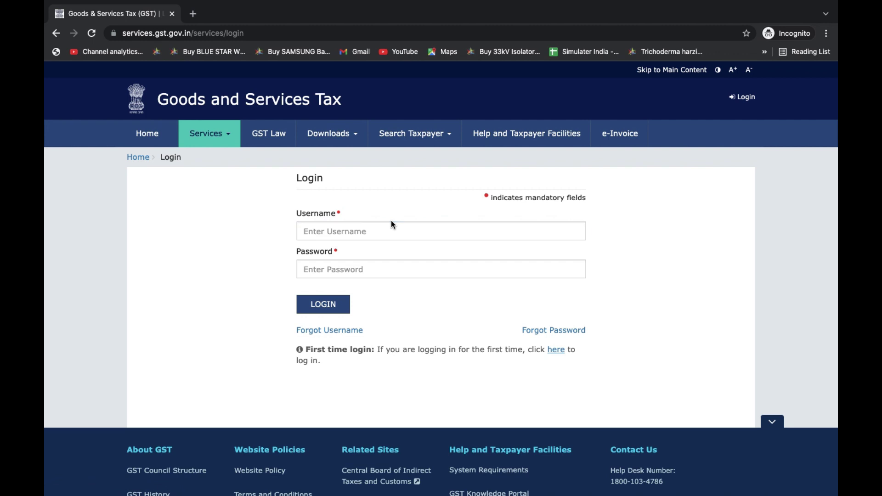
- Switch from the regular login to the New User Login page for first-time login
{"action": "scroll", "coordinate": [392, 222], "scroll_direction": "up", "scroll_amount": 5}
{"action": "scroll", "coordinate": [392, 224], "scroll_direction": "up", "scroll_amount": 1}
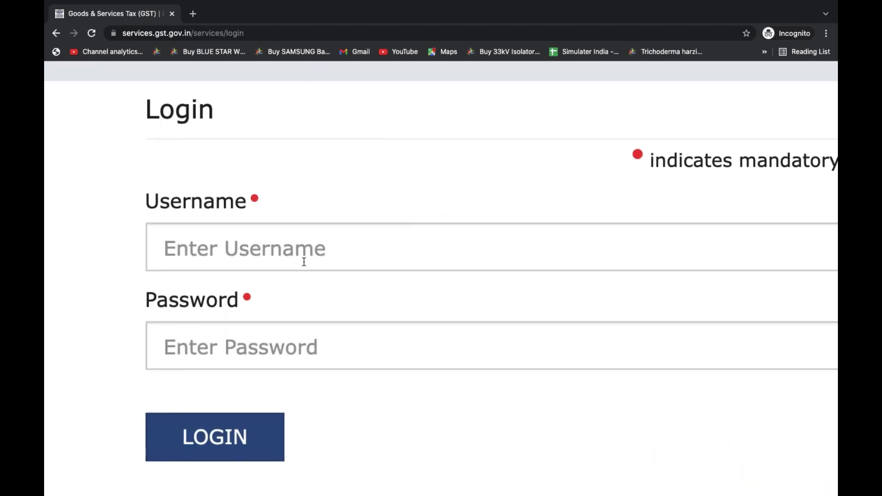
{"action": "scroll", "coordinate": [304, 261], "scroll_direction": "down", "scroll_amount": 5}
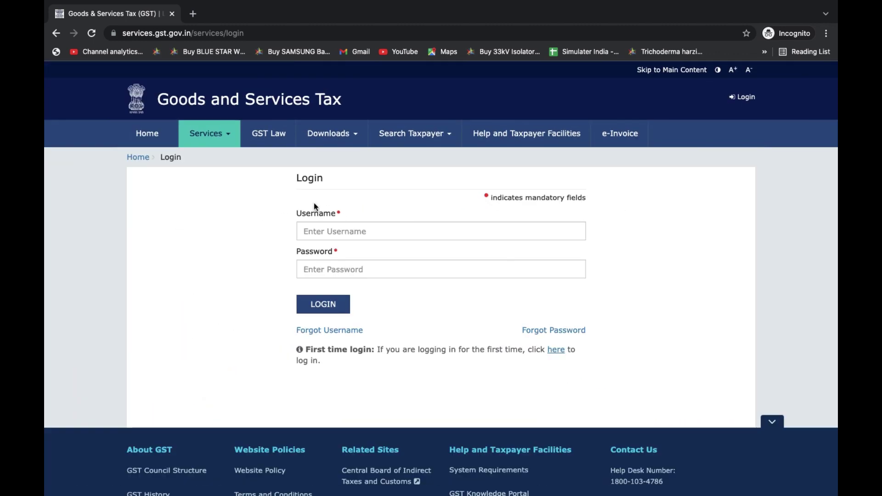
{"action": "left_click", "coordinate": [310, 232]}
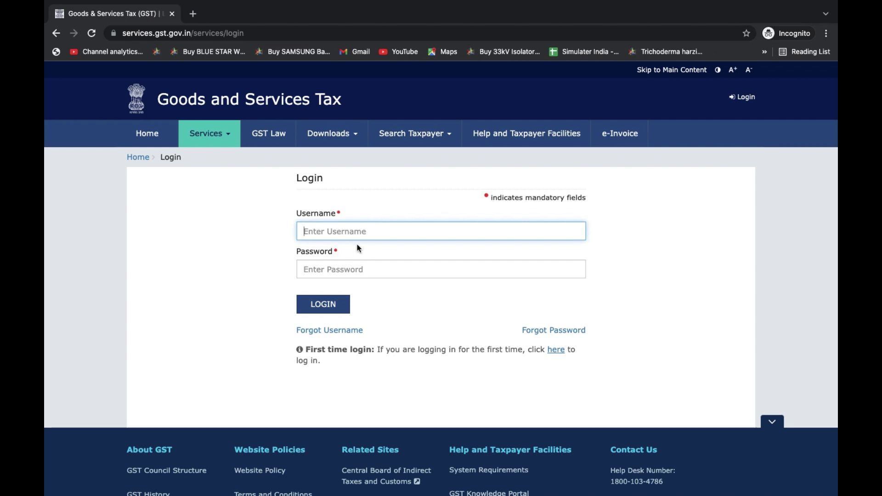
{"action": "scroll", "coordinate": [356, 393], "scroll_direction": "up", "scroll_amount": 5}
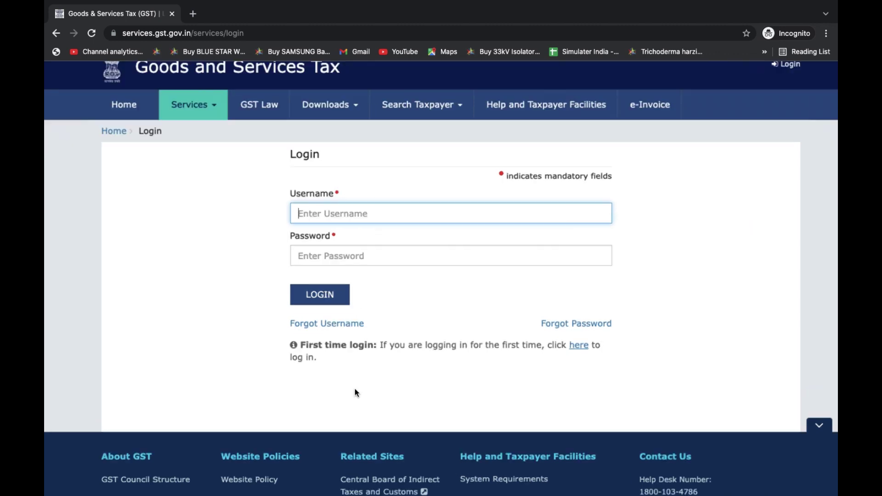
{"action": "scroll", "coordinate": [266, 342], "scroll_direction": "down", "scroll_amount": 5}
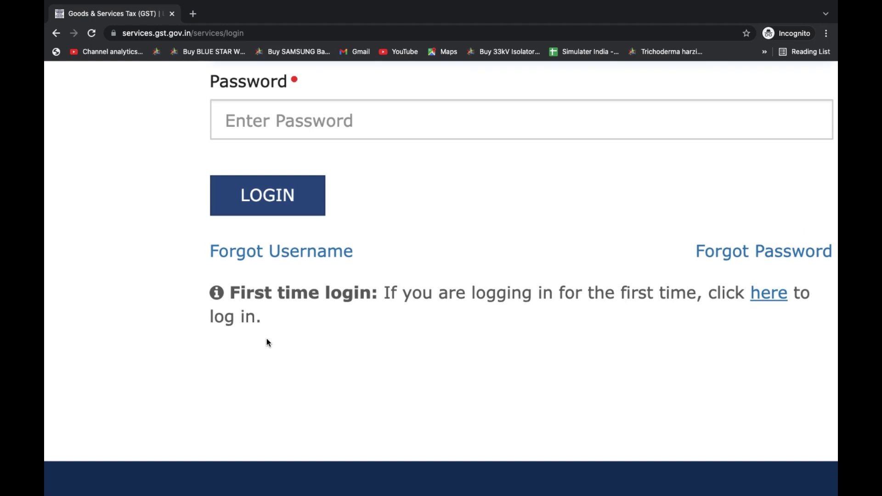
{"action": "scroll", "coordinate": [368, 339], "scroll_direction": "right", "scroll_amount": 2}
{"action": "scroll", "coordinate": [371, 339], "scroll_direction": "up", "scroll_amount": 2}
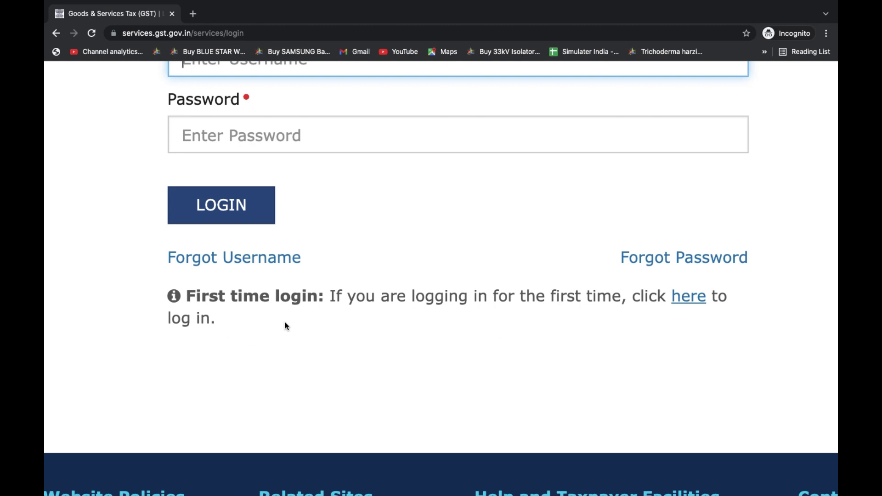
{"action": "left_click", "coordinate": [685, 295]}
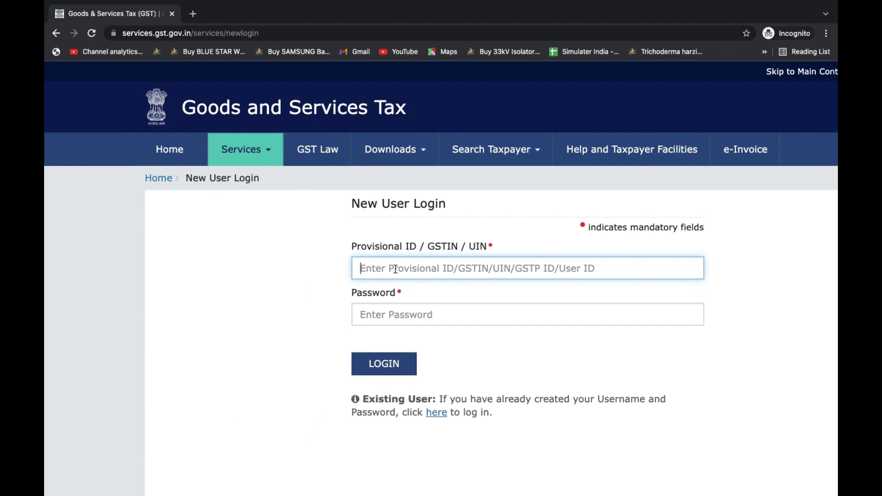
{"action": "left_click", "coordinate": [409, 313]}
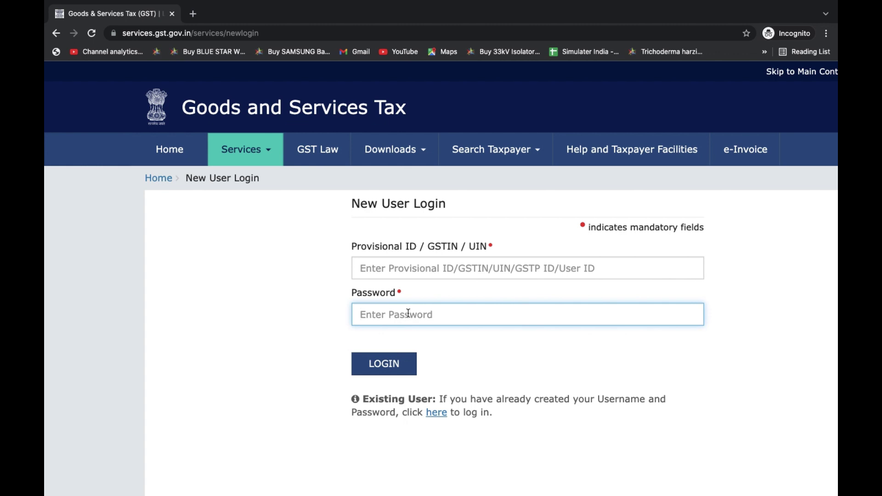
{"action": "left_click", "coordinate": [403, 270]}
- Copy the username value from the welcome email in webmail and return to Provisional ID
{"action": "key", "text": "ctrl+Left"}
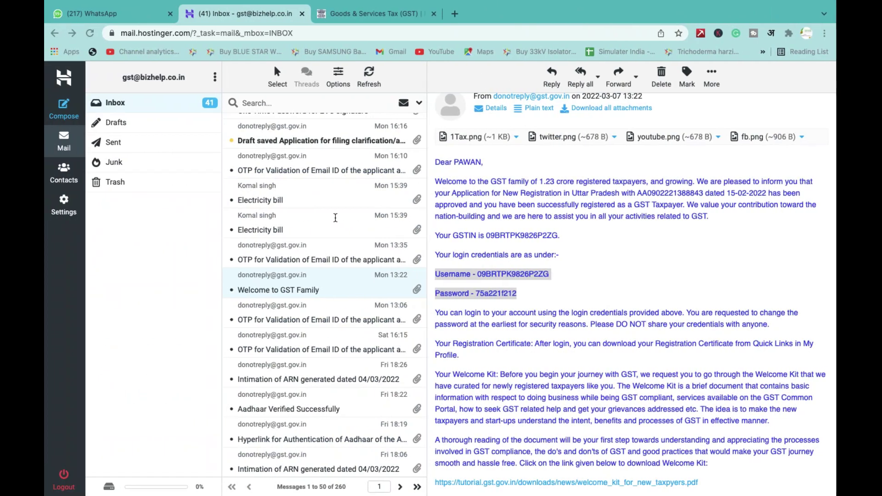
{"action": "left_click_drag", "start_coordinate": [551, 274], "coordinate": [481, 271]}
{"action": "key", "text": "super+c"}
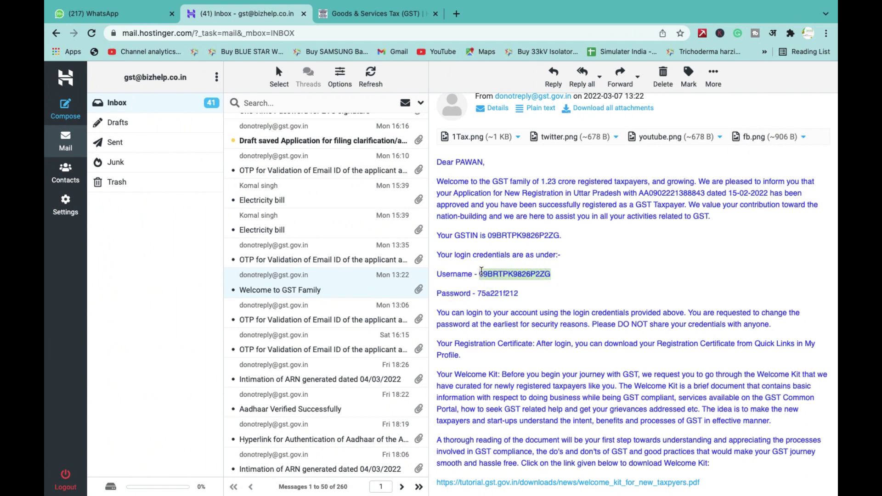
{"action": "key", "text": "ctrl+Right"}
{"action": "left_click", "coordinate": [441, 278]}
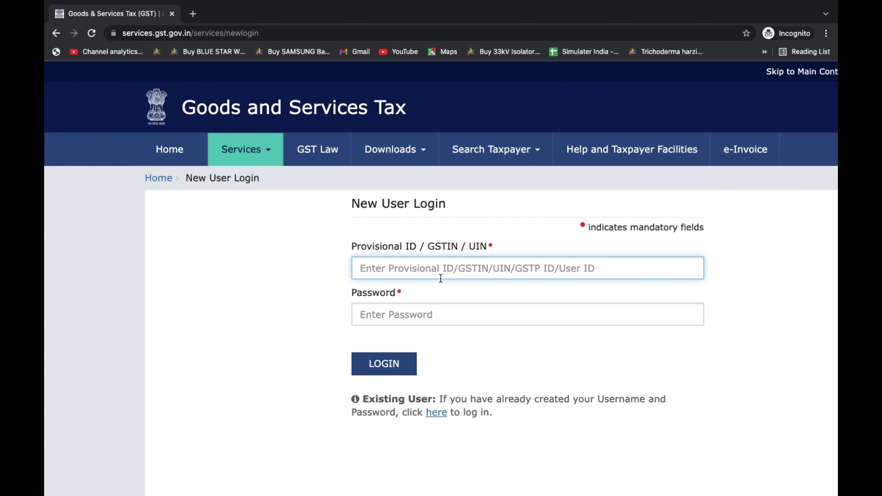
- Log in with the pasted provisional GSTIN, emailed password and captcha 373742, then paste a new username
{"action": "key", "text": "super+v"}
{"action": "left_click", "coordinate": [426, 316]}
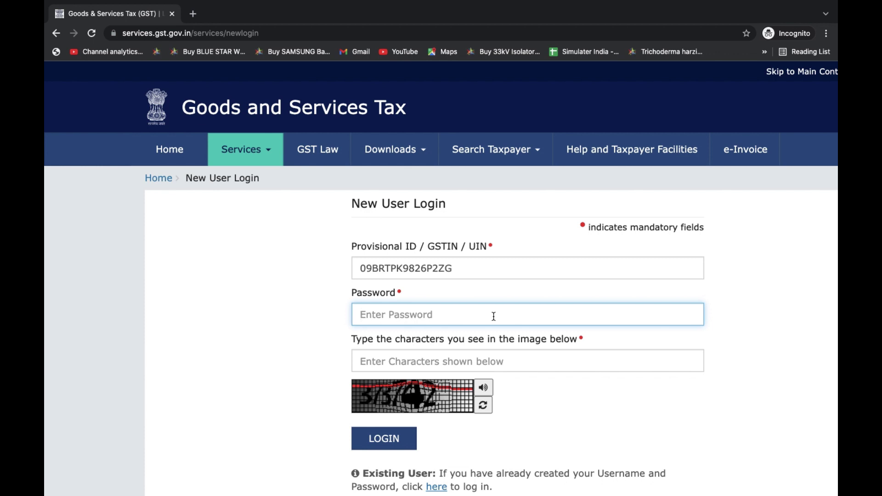
{"action": "key", "text": "super+v"}
{"action": "left_click", "coordinate": [431, 361]}
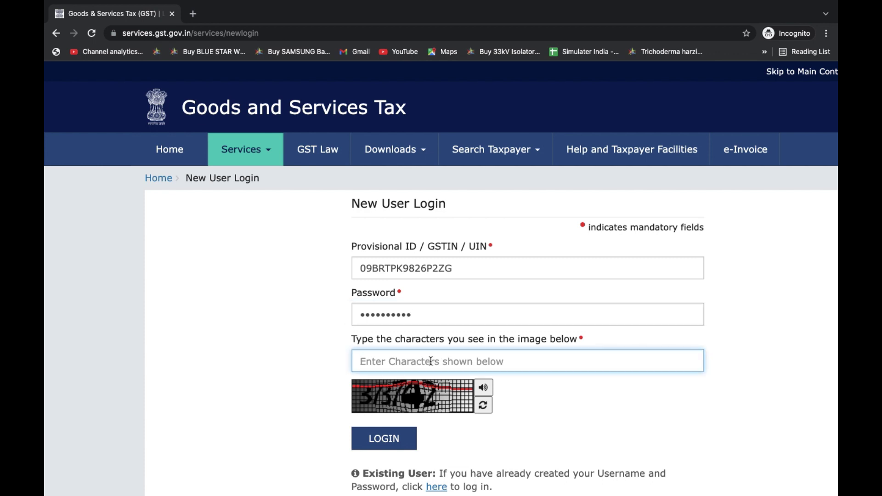
{"action": "type", "text": "373742"}
{"action": "left_click", "coordinate": [403, 438]}
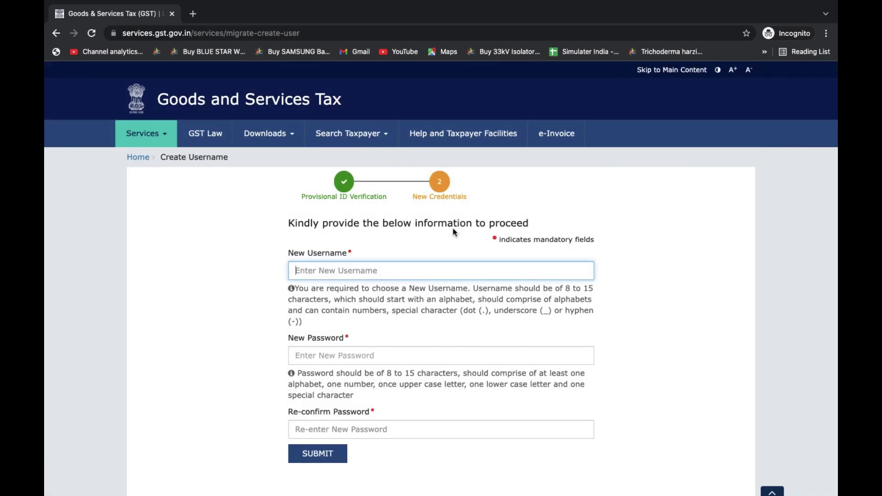
- Type a new password into New Password and Re-confirm Password
{"action": "left_click", "coordinate": [669, 327]}
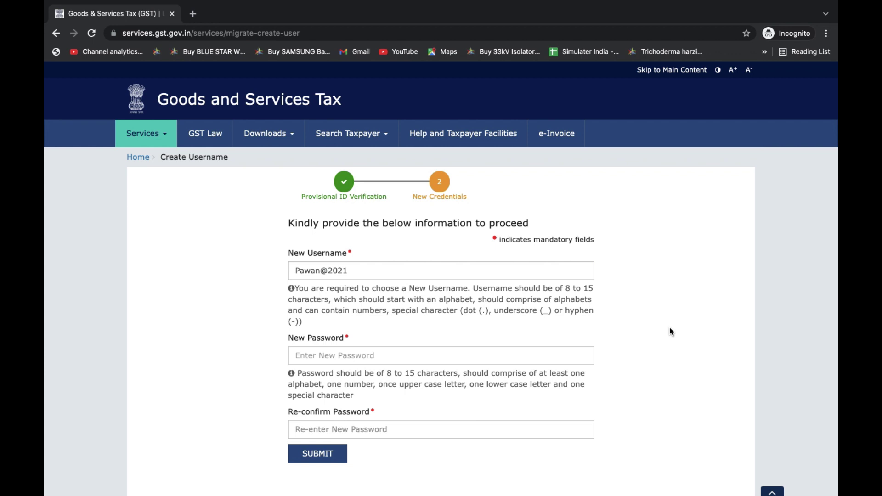
{"action": "left_click", "coordinate": [442, 355]}
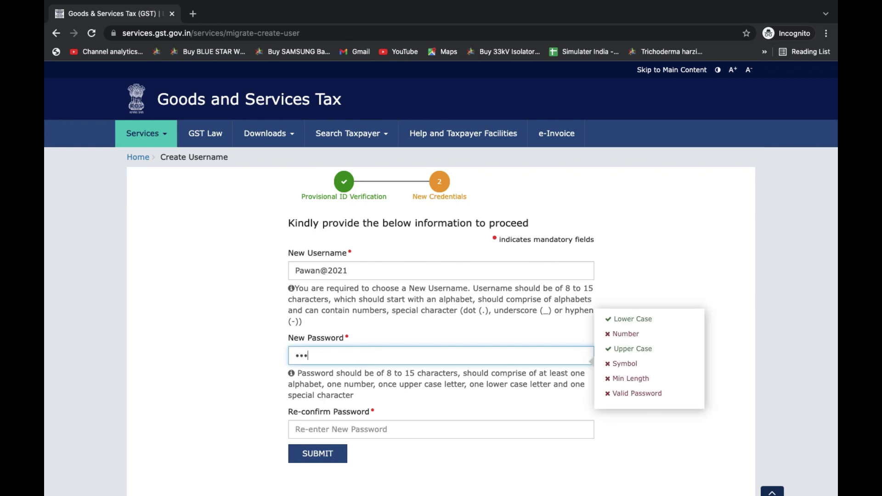
{"action": "key", "text": "Tab"}
{"action": "left_click", "coordinate": [380, 454]}
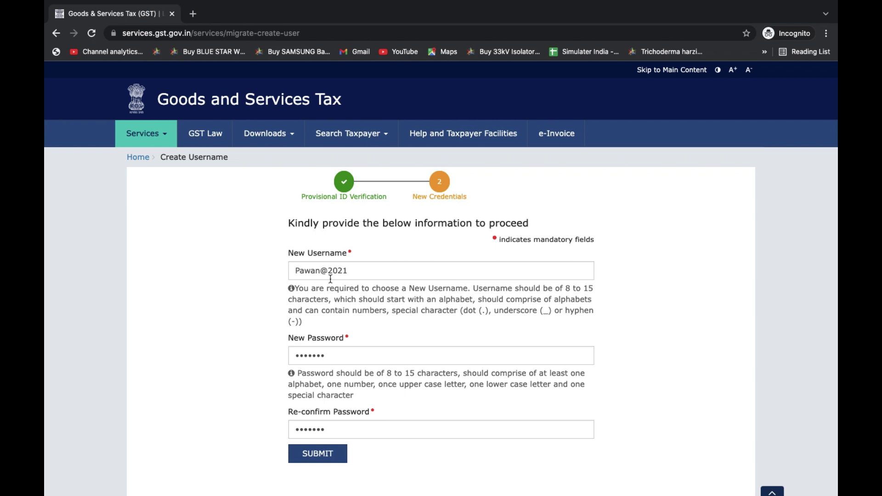
- Adjust the new password to eight characters until every password rule is ticked green
{"action": "scroll", "coordinate": [330, 279], "scroll_direction": "down", "scroll_amount": 2}
{"action": "left_click", "coordinate": [336, 306]}
{"action": "key", "text": "Tab"}
{"action": "left_click", "coordinate": [365, 307]}
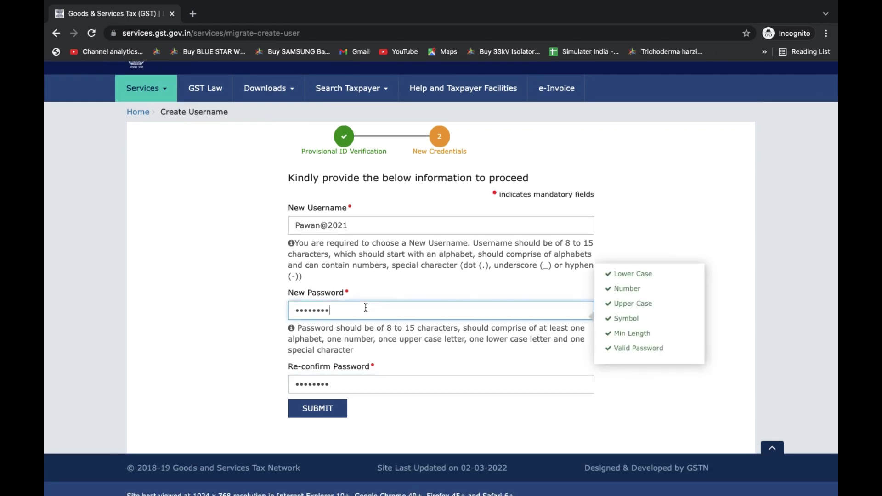
{"action": "key", "text": "BackSpace"}
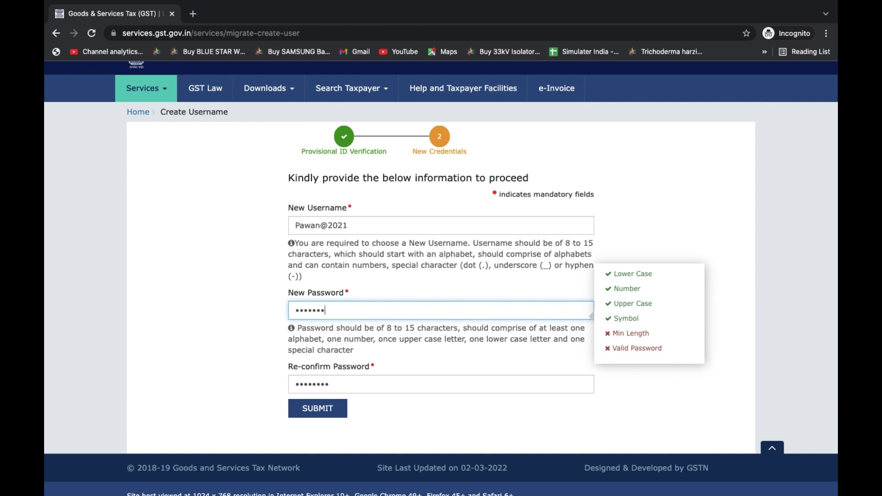
{"action": "type", "text": "2"}
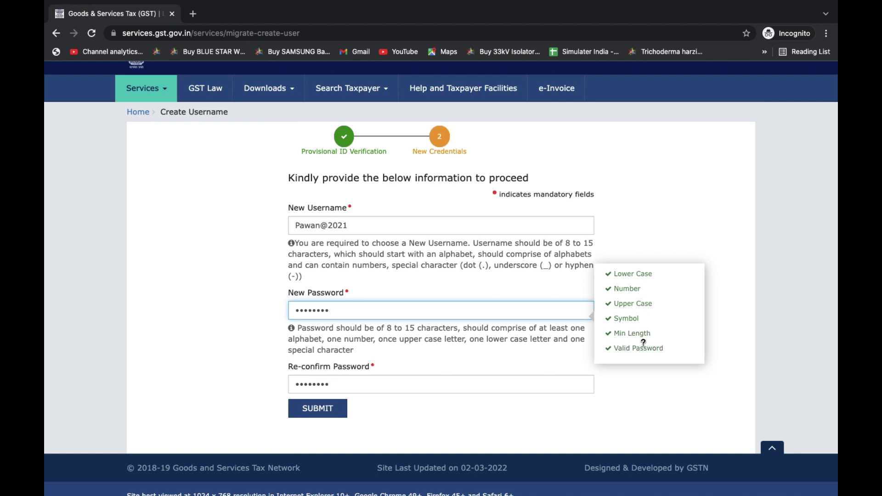
{"action": "left_click", "coordinate": [458, 383]}
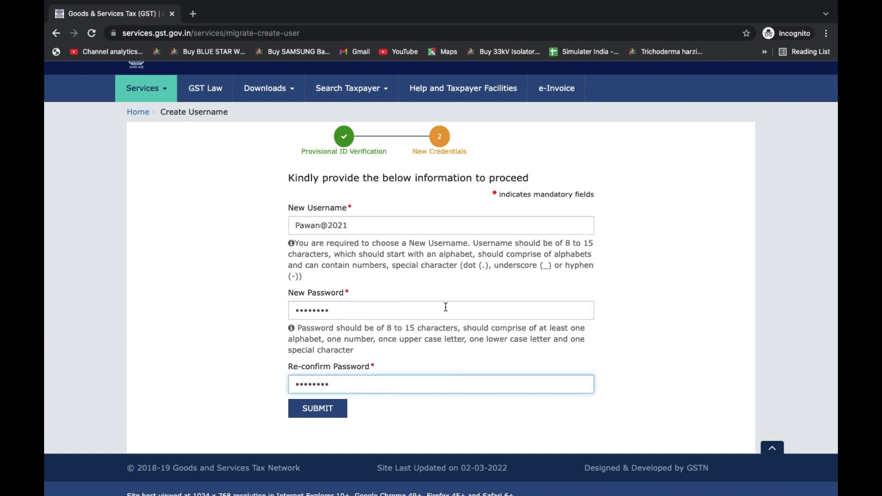
{"action": "left_click", "coordinate": [446, 307]}
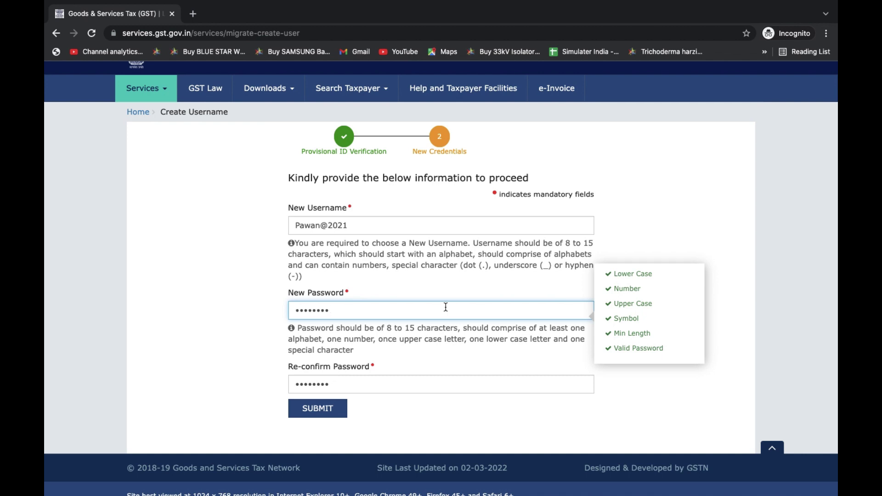
{"action": "scroll", "coordinate": [326, 412], "scroll_direction": "up", "scroll_amount": 5}
{"action": "scroll", "coordinate": [327, 420], "scroll_direction": "down", "scroll_amount": 5}
{"action": "left_click", "coordinate": [353, 222]}
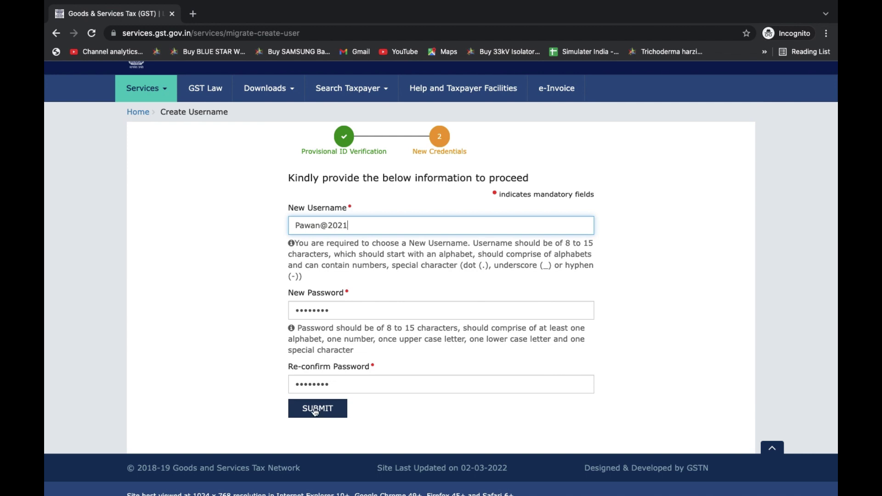
- Append 123 to the new username and submit the new username and password
{"action": "left_click", "coordinate": [315, 411]}
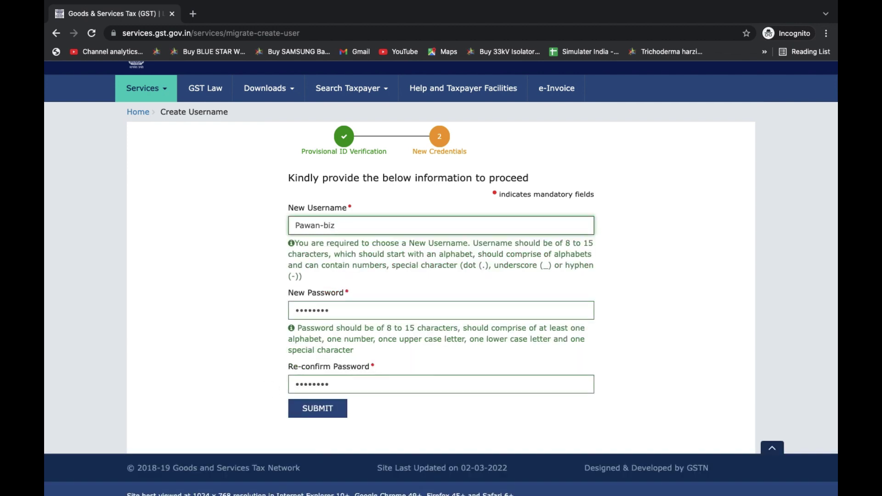
{"action": "type", "text": "123"}
{"action": "left_click", "coordinate": [708, 294]}
{"action": "scroll", "coordinate": [522, 356], "scroll_direction": "down", "scroll_amount": 1}
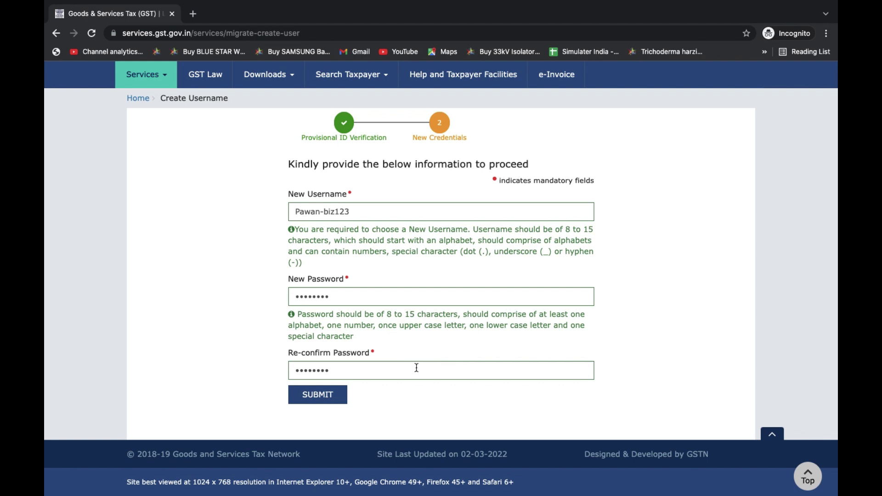
{"action": "left_click", "coordinate": [339, 396]}
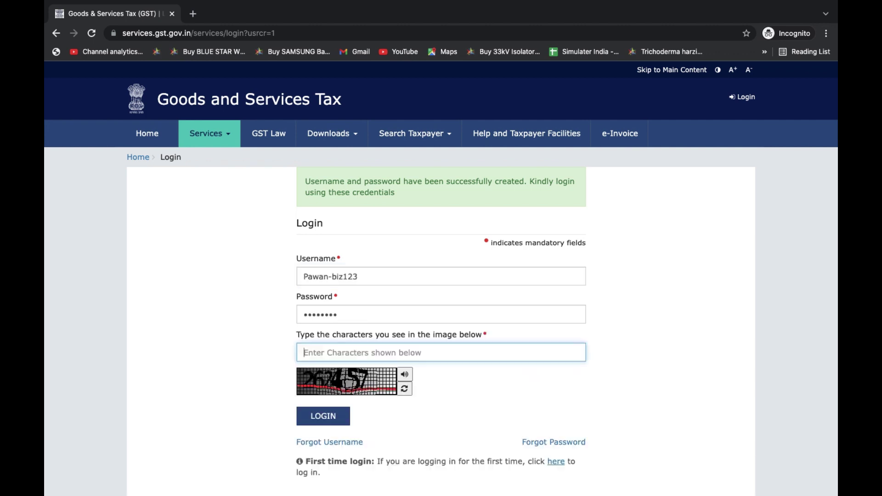
- Log in with the new credentials and captcha 262457
{"action": "type", "text": "262457"}
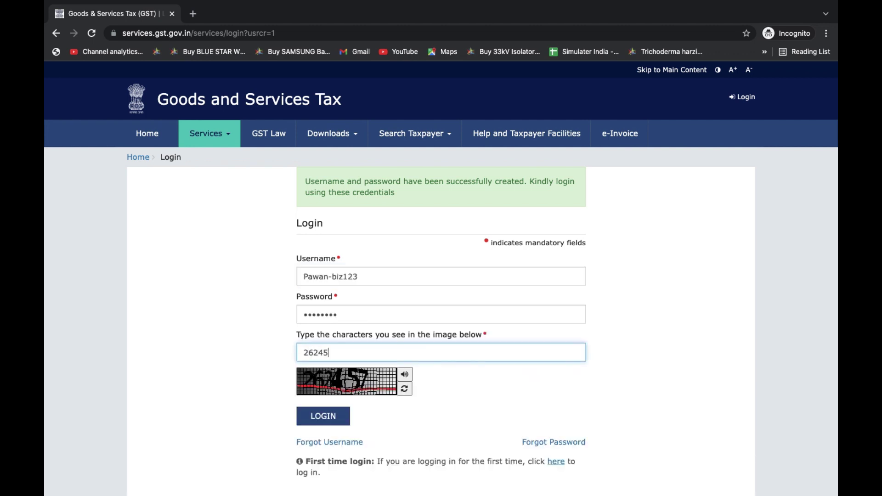
{"action": "left_click", "coordinate": [328, 412]}
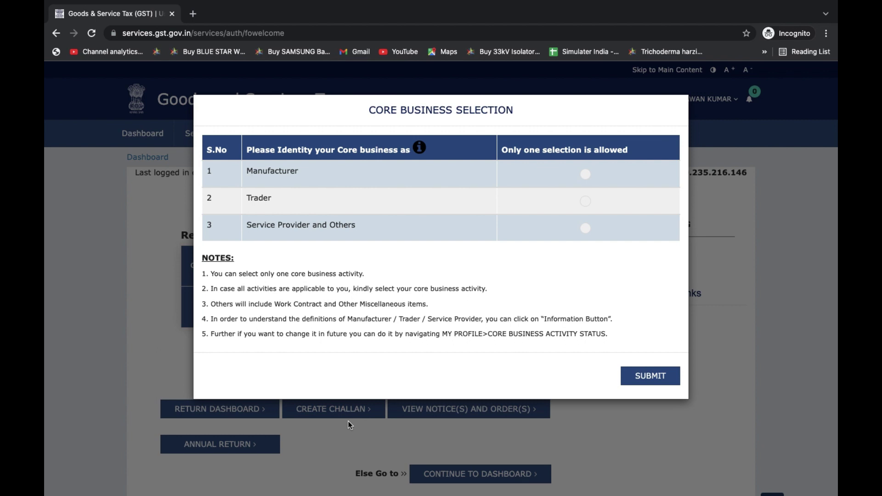
- Submit Trader with Wholesaler/Distributor as the core business
{"action": "left_click", "coordinate": [586, 174]}
{"action": "left_click", "coordinate": [586, 201]}
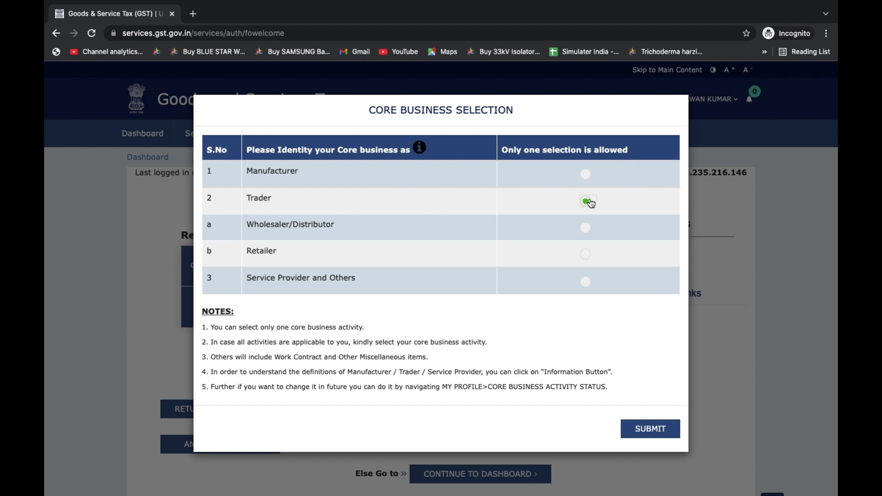
{"action": "left_click", "coordinate": [587, 175]}
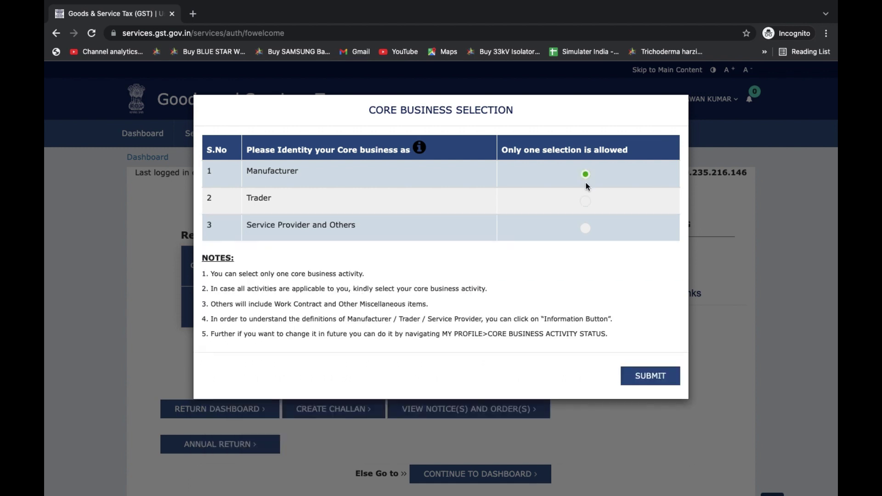
{"action": "left_click", "coordinate": [585, 202]}
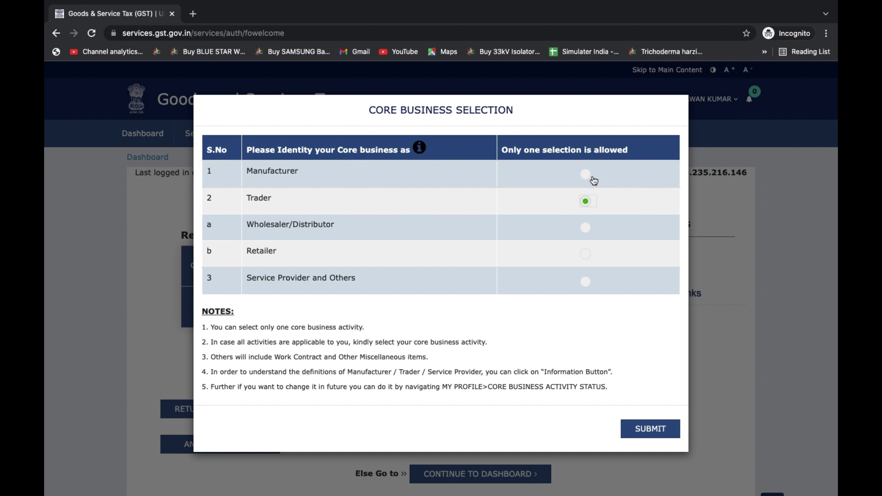
{"action": "left_click", "coordinate": [586, 175]}
{"action": "left_click", "coordinate": [586, 201]}
{"action": "left_click", "coordinate": [585, 279]}
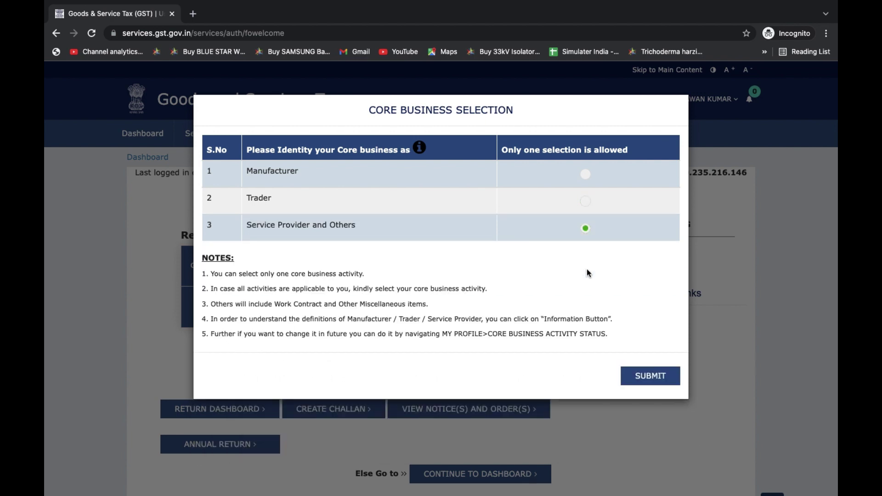
{"action": "left_click", "coordinate": [586, 206]}
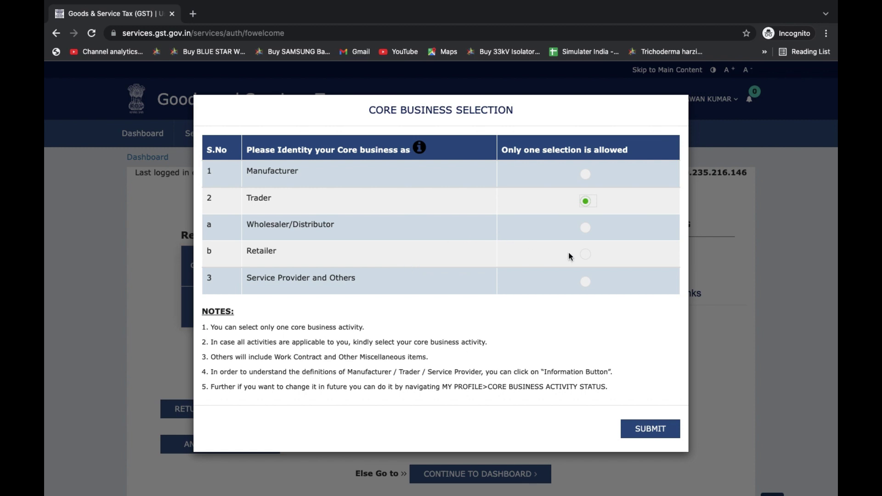
{"action": "left_click", "coordinate": [587, 231]}
{"action": "left_click", "coordinate": [657, 432]}
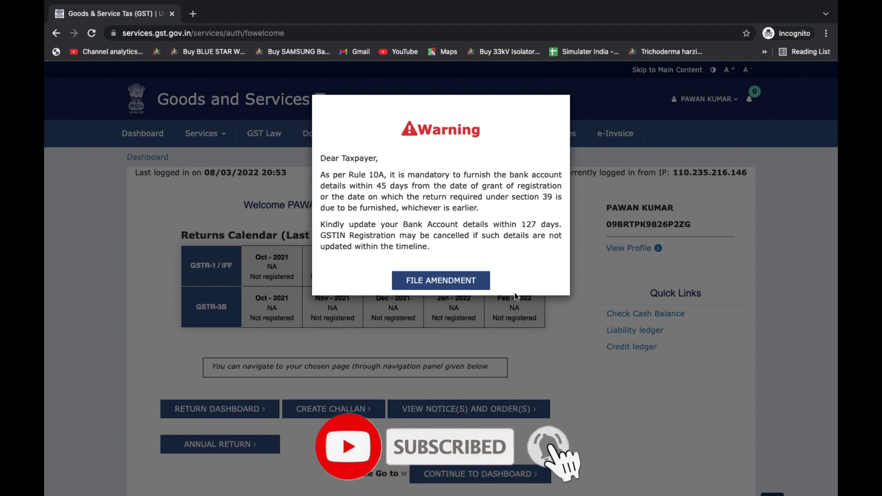
- Read the bank-account warning and start filing the non-core fields amendment
{"action": "left_click_drag", "start_coordinate": [320, 156], "coordinate": [389, 207]}
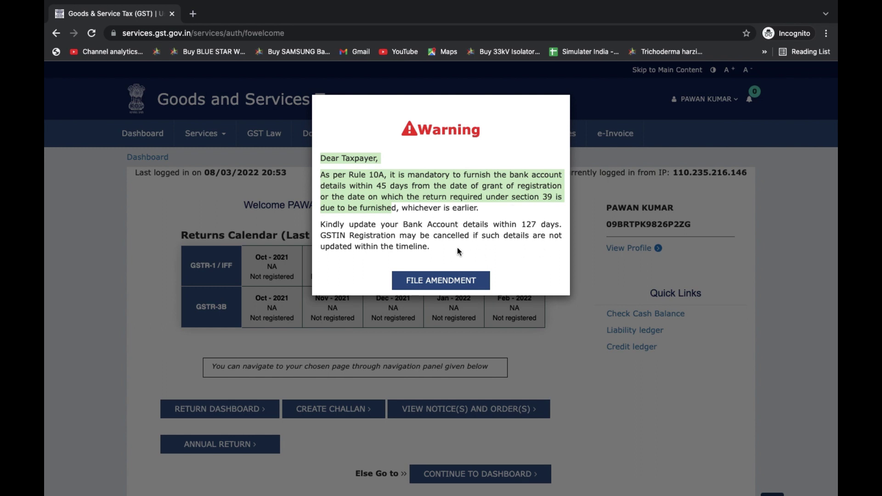
{"action": "left_click_drag", "start_coordinate": [429, 249], "coordinate": [317, 164]}
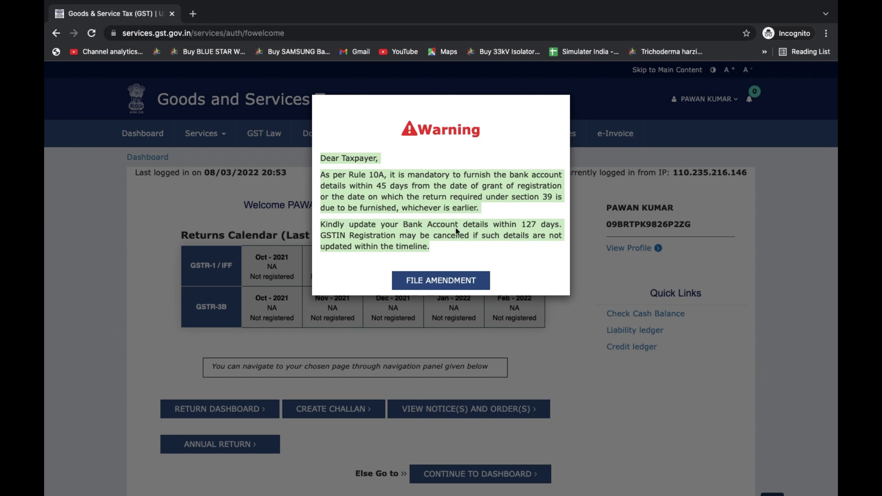
{"action": "left_click", "coordinate": [465, 247]}
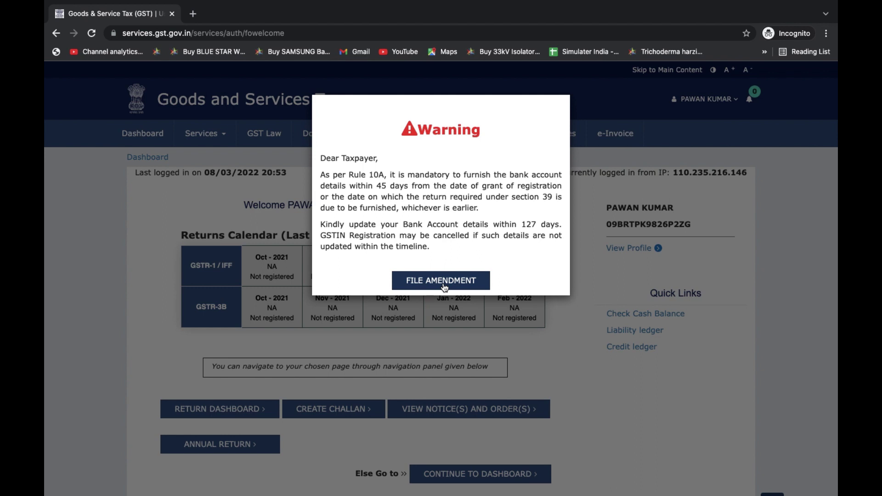
{"action": "left_click", "coordinate": [440, 282]}
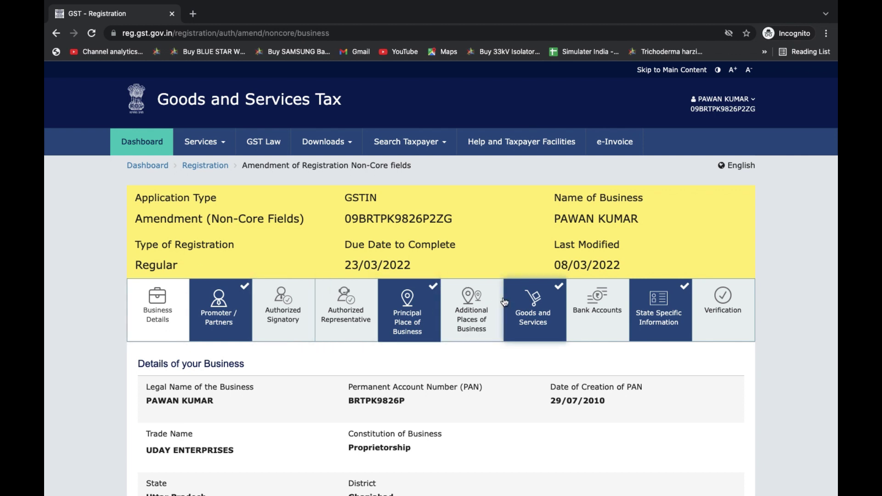
- Move through Goods and Services to the Bank Accounts section of the amendment form
{"action": "left_click", "coordinate": [538, 310]}
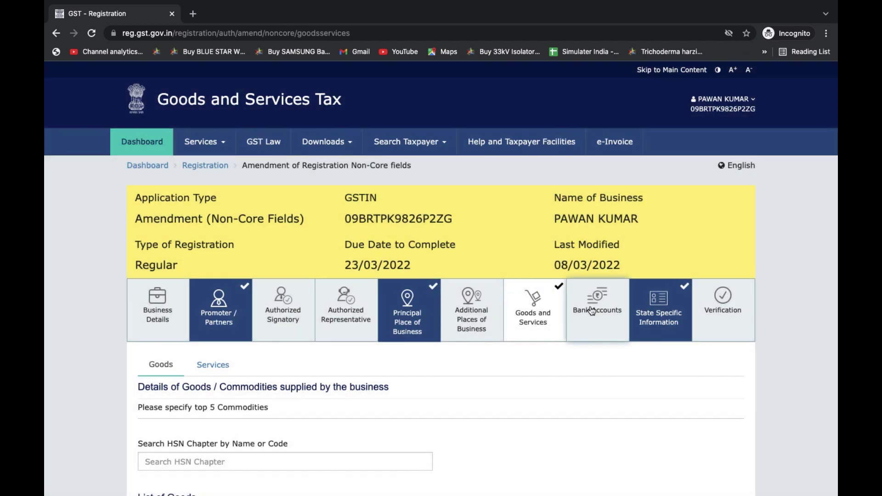
{"action": "left_click", "coordinate": [592, 309]}
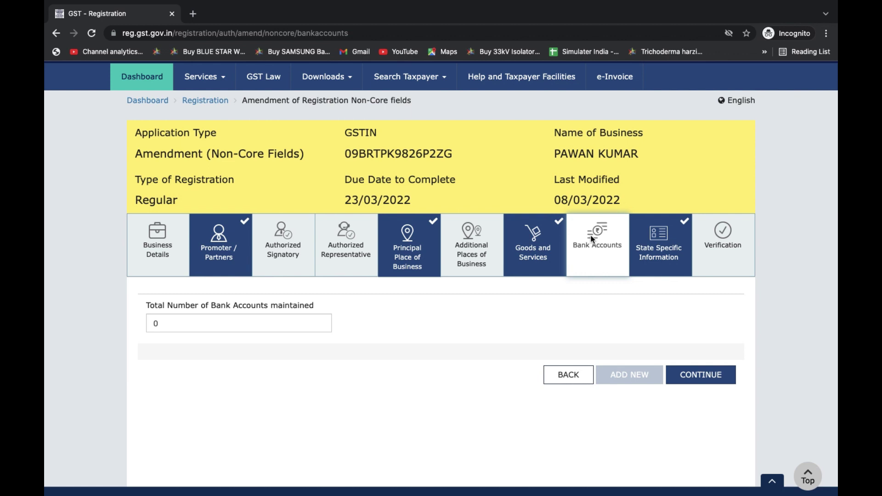
- Set bank accounts maintained to 1 and add a Savings Account entry
{"action": "left_click", "coordinate": [294, 323]}
{"action": "key", "text": "BackSpace"}
{"action": "type", "text": "1"}
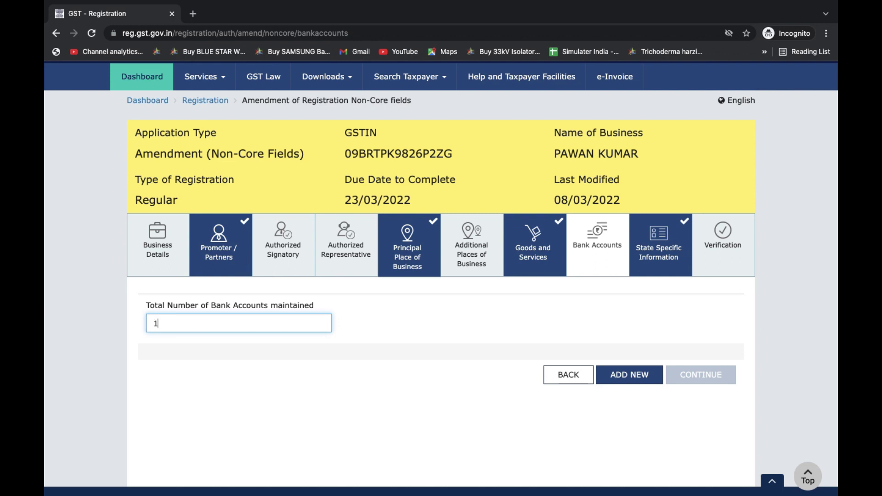
{"action": "left_click", "coordinate": [617, 373]}
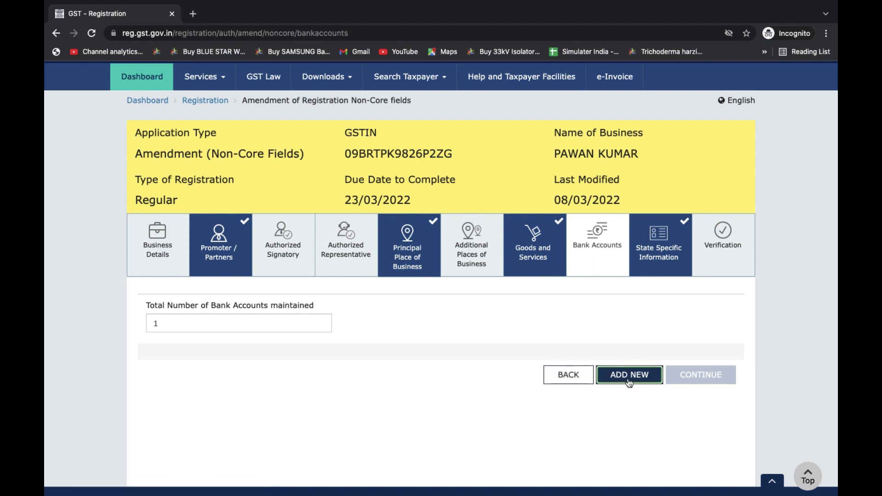
{"action": "left_click", "coordinate": [630, 379]}
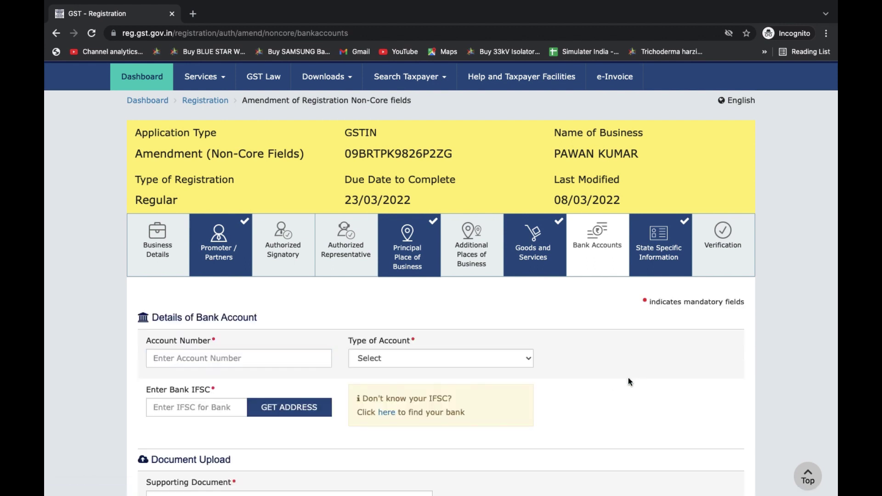
{"action": "scroll", "coordinate": [615, 352], "scroll_direction": "down", "scroll_amount": 2}
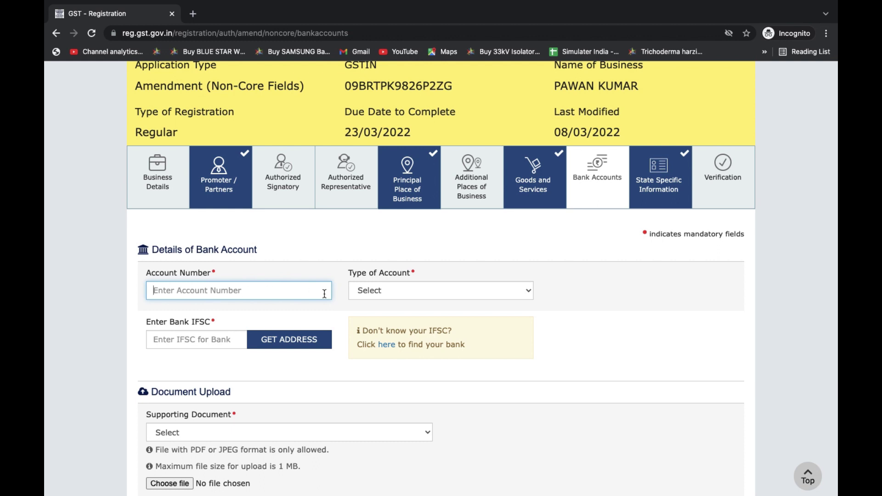
{"action": "left_click", "coordinate": [383, 291]}
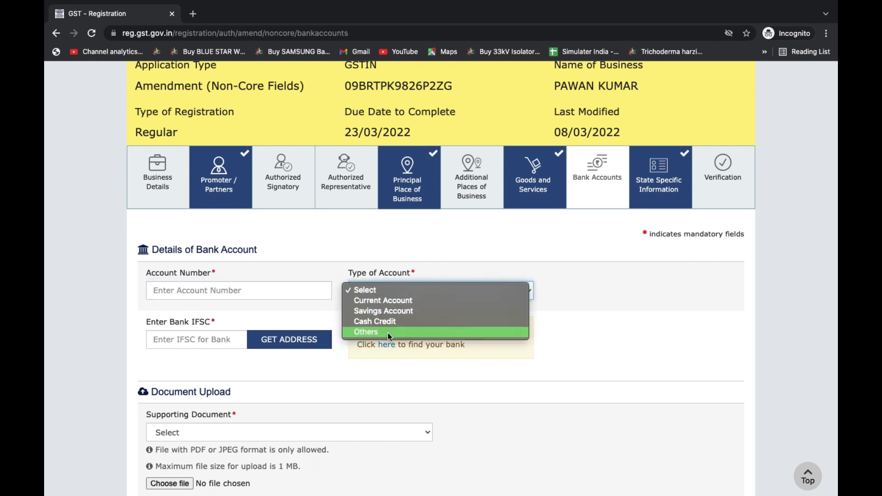
{"action": "left_click", "coordinate": [411, 311]}
- Enter IFSC CNRB0006060 and fetch its Canara Bank Mohan Garden, Delhi branch address
{"action": "left_click", "coordinate": [217, 341]}
{"action": "type", "text": "CNR"}
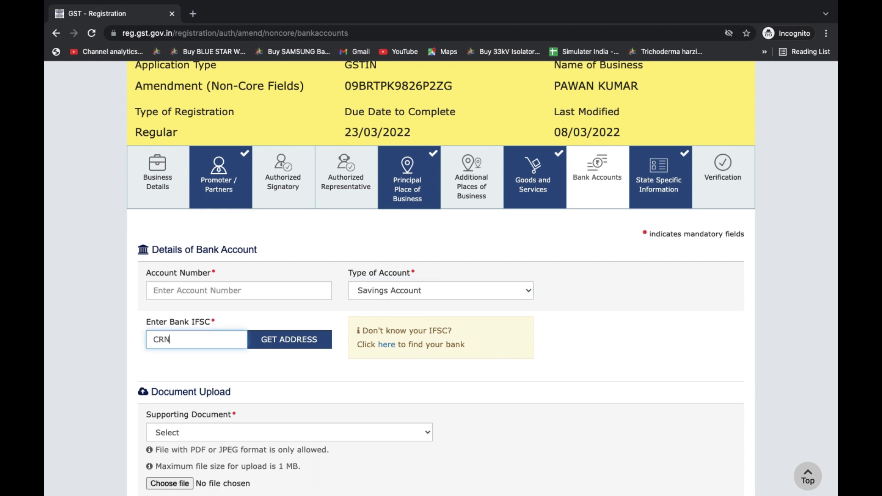
{"action": "type", "text": "B0006060"}
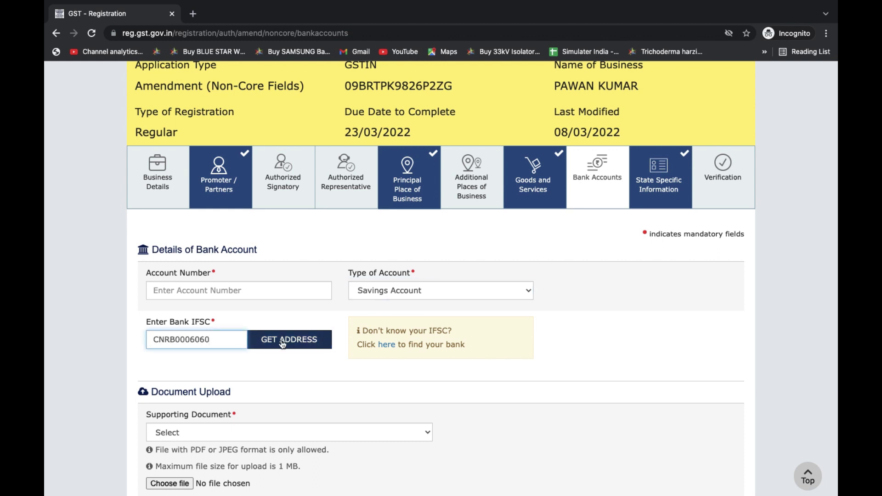
{"action": "left_click", "coordinate": [288, 344]}
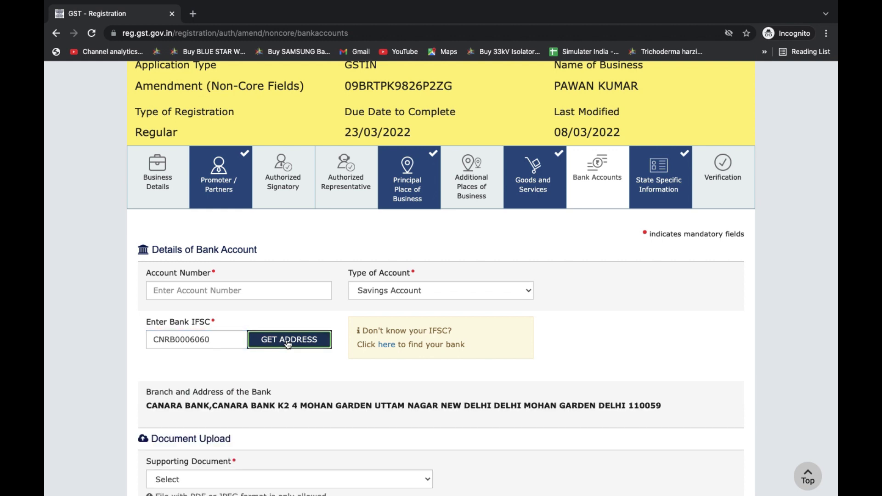
{"action": "scroll", "coordinate": [322, 390], "scroll_direction": "down", "scroll_amount": 2}
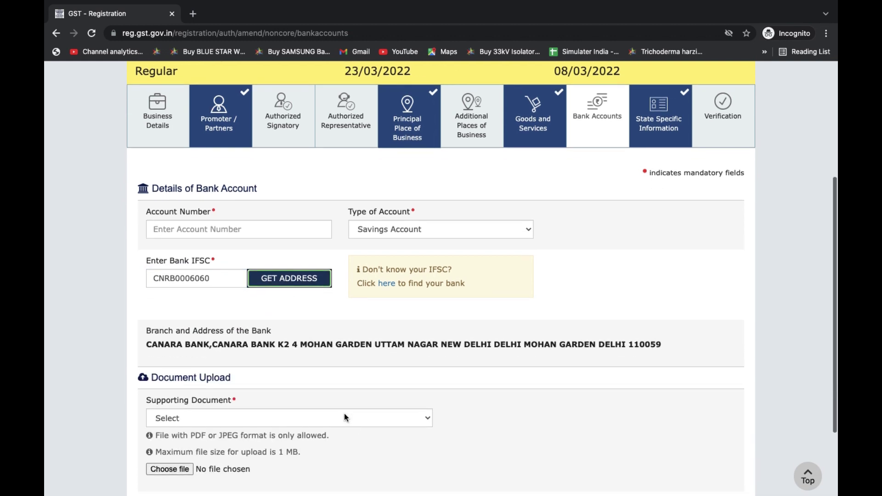
{"action": "scroll", "coordinate": [484, 310], "scroll_direction": "down", "scroll_amount": 3}
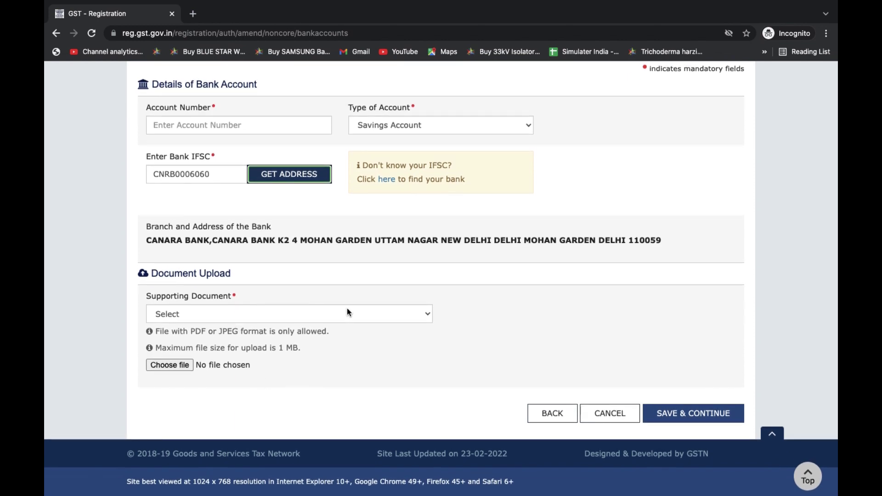
{"action": "left_click", "coordinate": [262, 128]}
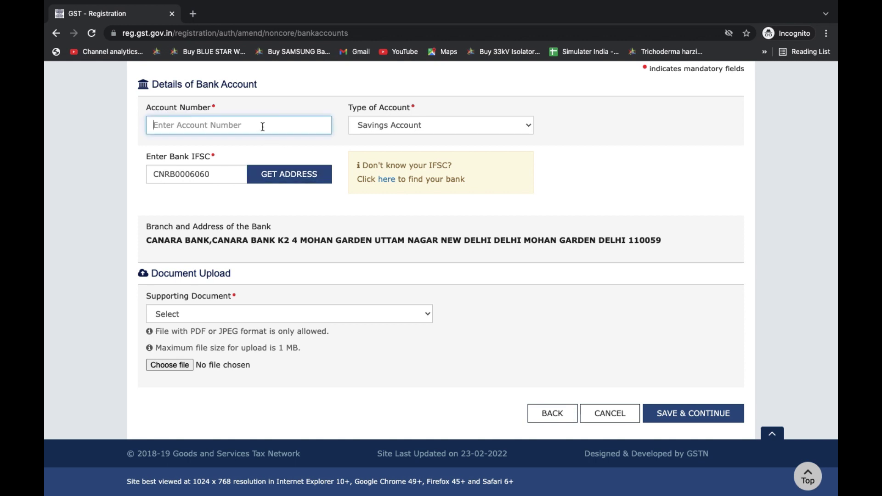
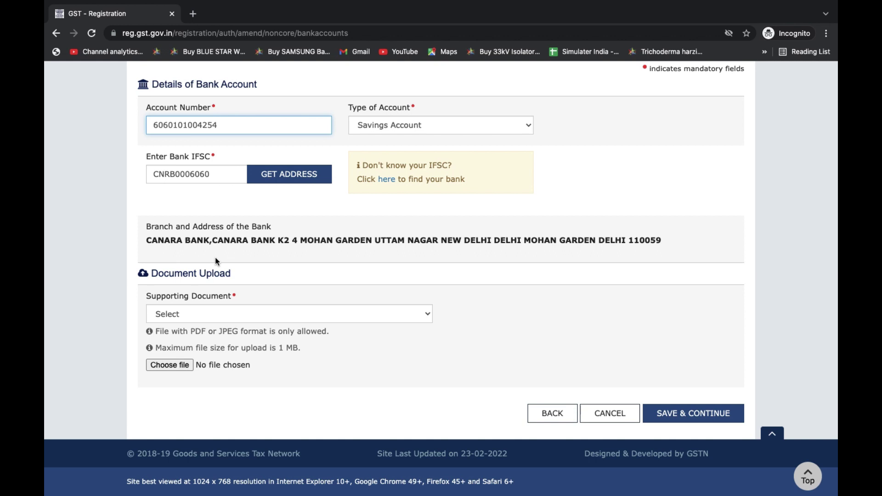
- Enter the bank account number and set Savings Account with 'Cancelled cheque having name of Taxpayer' as proof
{"action": "left_click", "coordinate": [235, 312]}
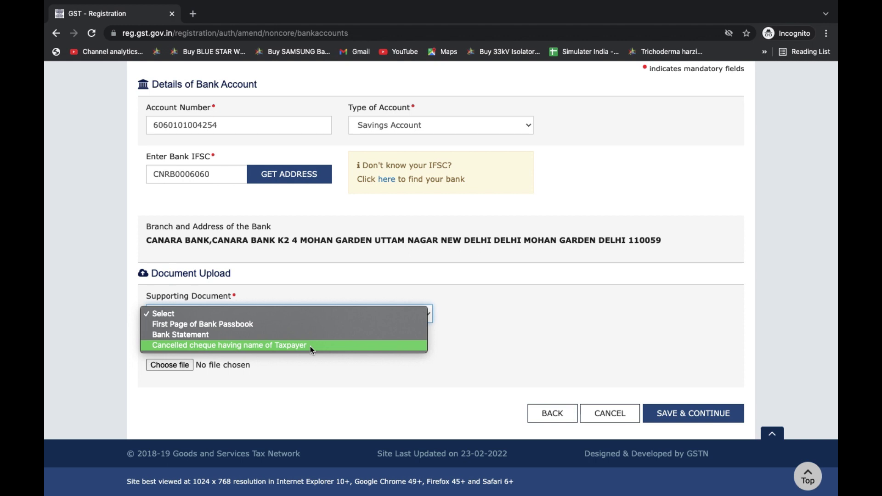
{"action": "left_click", "coordinate": [424, 123]}
{"action": "left_click", "coordinate": [424, 123]}
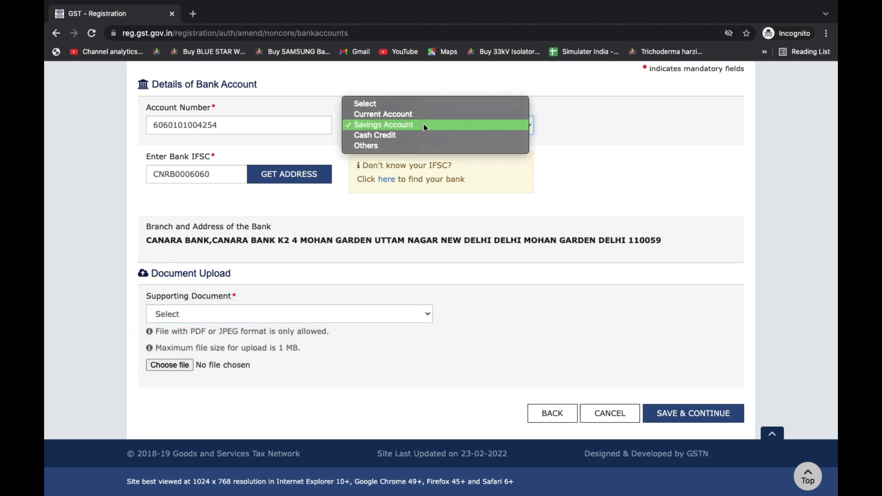
{"action": "left_click", "coordinate": [426, 114]}
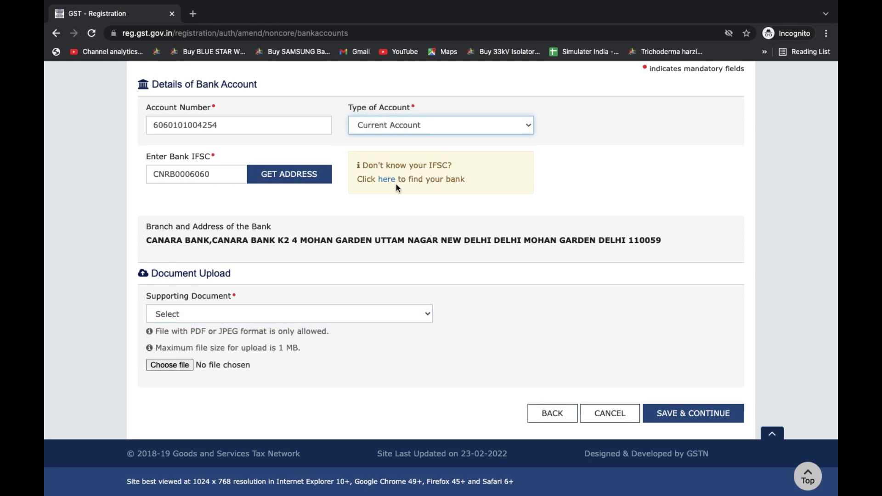
{"action": "left_click", "coordinate": [331, 309]}
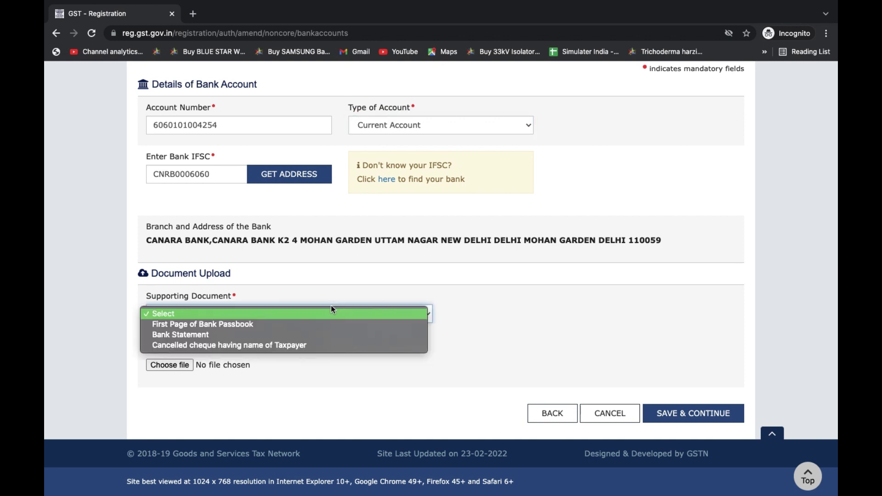
{"action": "left_click", "coordinate": [301, 345]}
{"action": "left_click", "coordinate": [448, 125]}
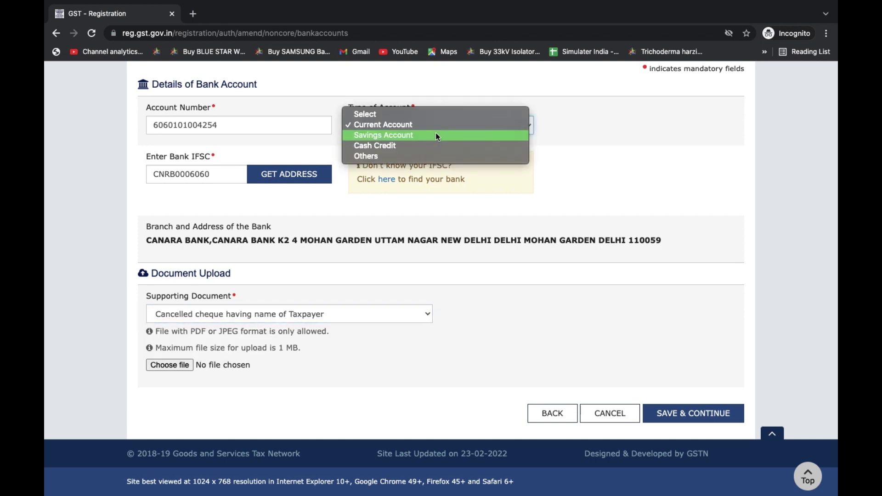
{"action": "left_click", "coordinate": [379, 183]}
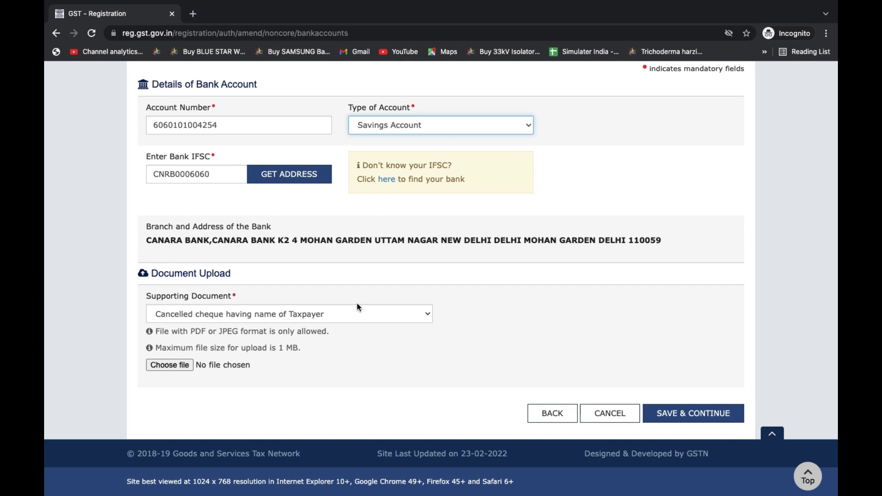
- Skip attaching the cheque file and move on to the Verification section
{"action": "left_click", "coordinate": [161, 365]}
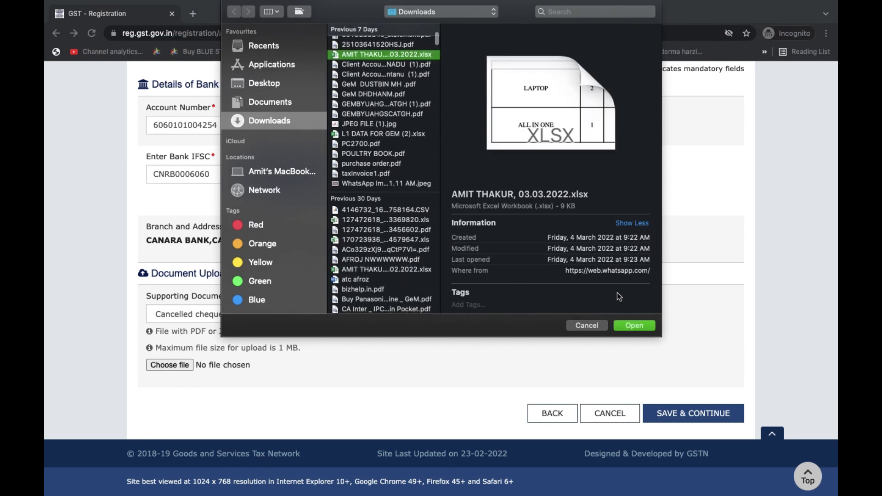
{"action": "left_click", "coordinate": [587, 326]}
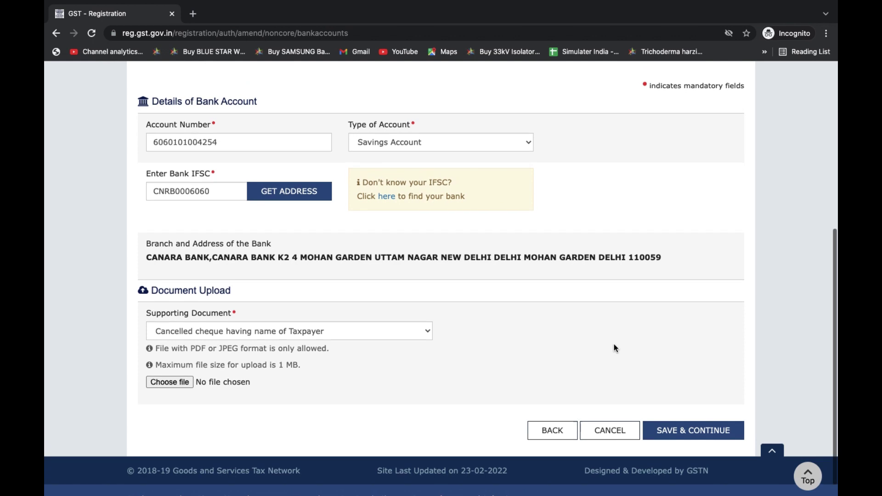
{"action": "scroll", "coordinate": [685, 416], "scroll_direction": "up", "scroll_amount": 3}
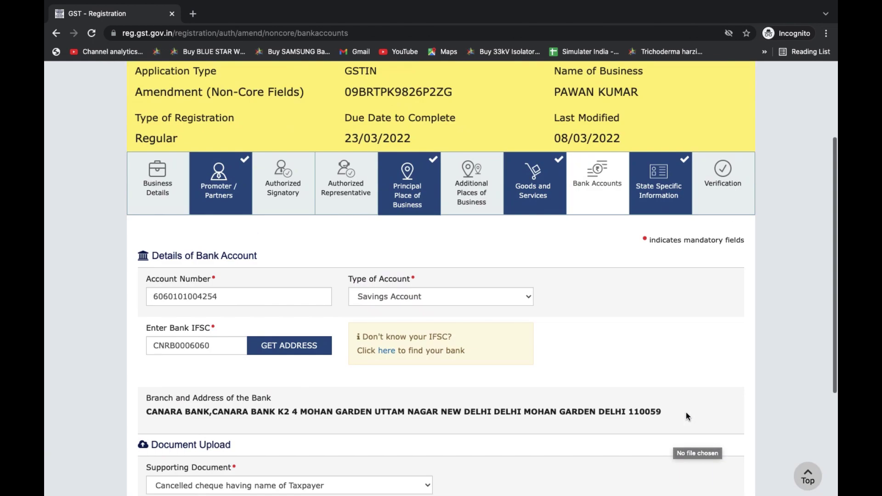
{"action": "scroll", "coordinate": [685, 412], "scroll_direction": "up", "scroll_amount": 3}
{"action": "scroll", "coordinate": [718, 250], "scroll_direction": "down", "scroll_amount": 2}
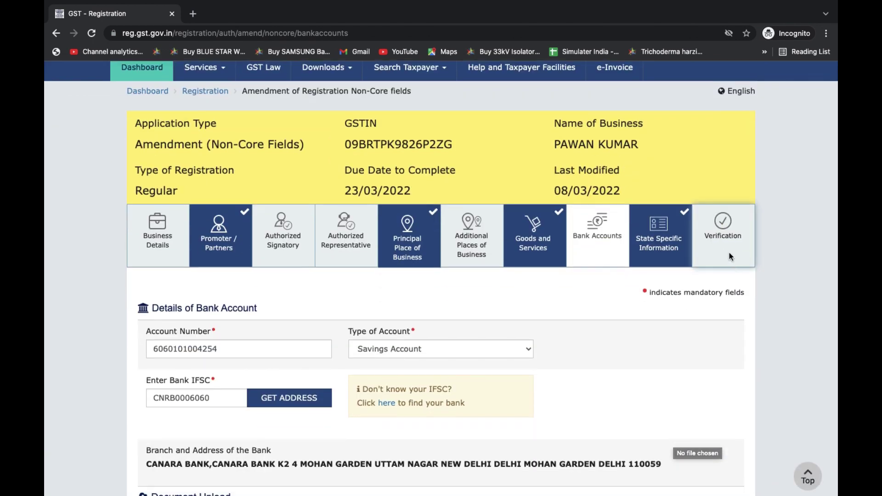
{"action": "left_click", "coordinate": [727, 225]}
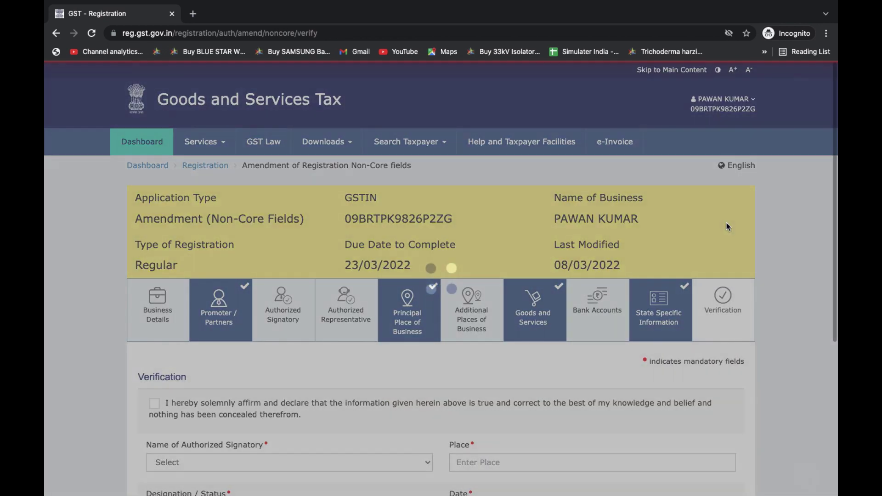
- Tick the verification declaration and select the proprietor as Name of Authorized Signatory
{"action": "scroll", "coordinate": [613, 300], "scroll_direction": "down", "scroll_amount": 3}
{"action": "left_click", "coordinate": [171, 252]}
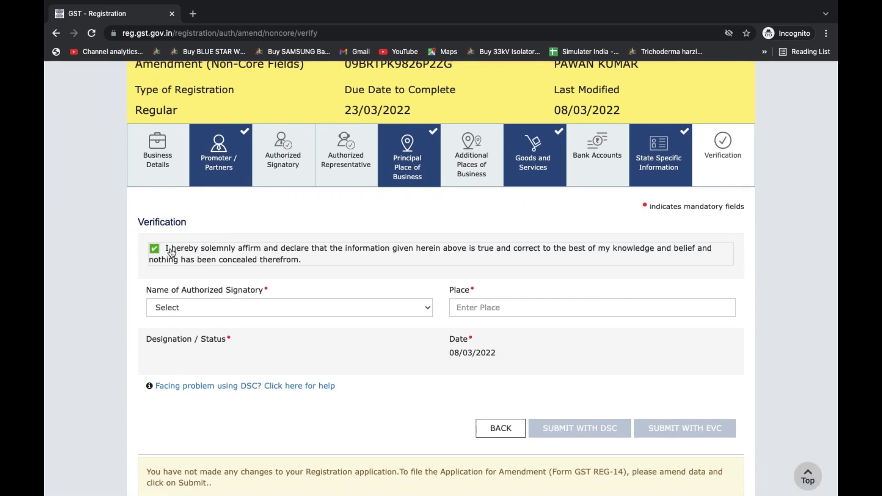
{"action": "left_click", "coordinate": [203, 312]}
{"action": "left_click", "coordinate": [203, 317]}
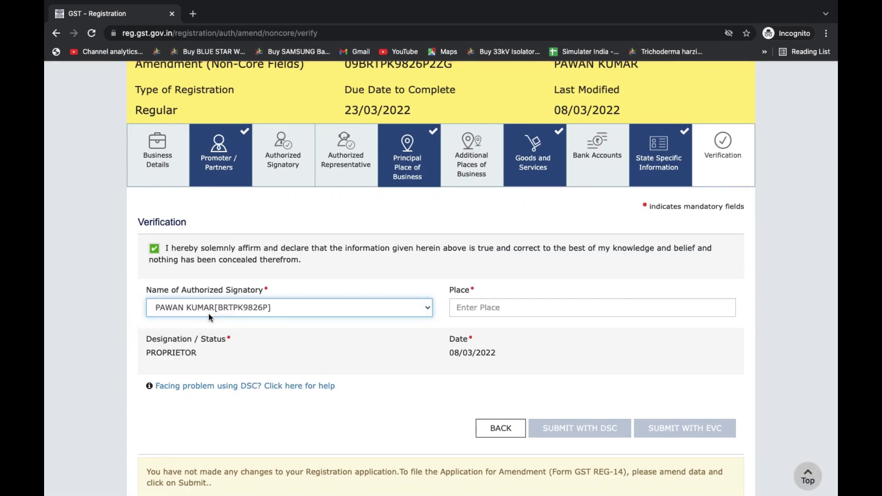
- Start typing 'nd' in the Place field, then go back to the taxpayer dashboard
{"action": "scroll", "coordinate": [275, 329], "scroll_direction": "down", "scroll_amount": 1}
{"action": "left_click", "coordinate": [560, 249]}
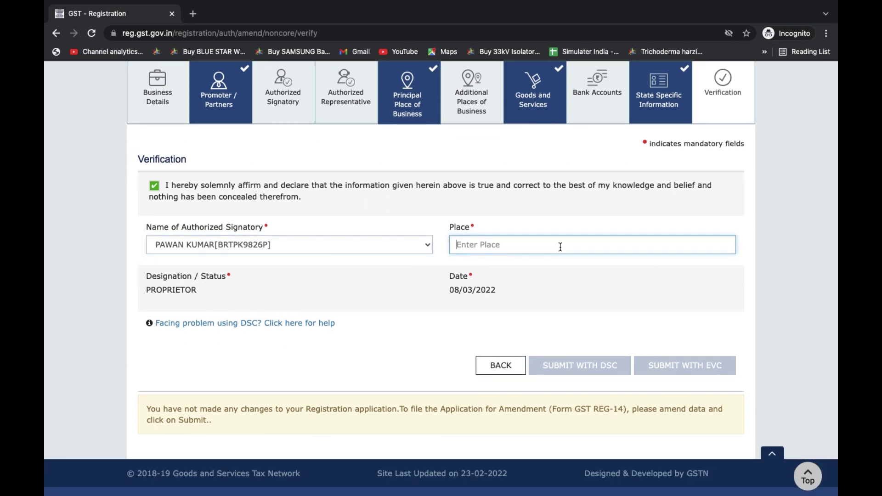
{"action": "type", "text": "nd"}
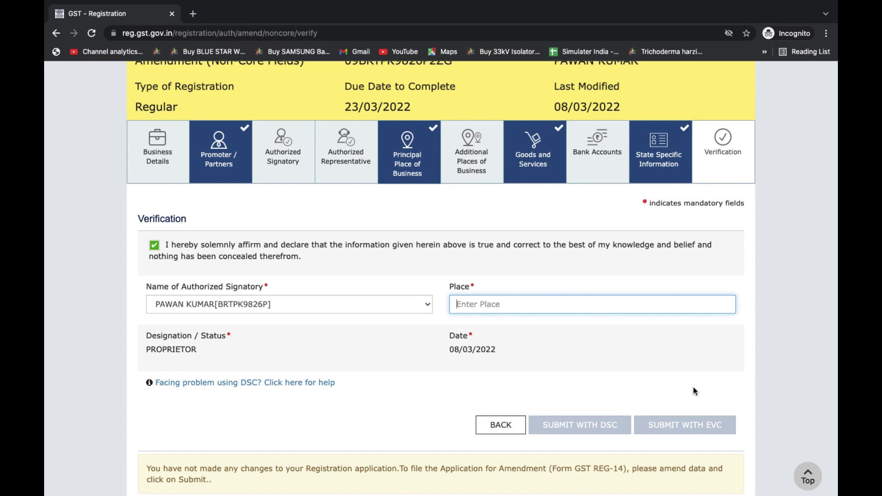
{"action": "scroll", "coordinate": [693, 391], "scroll_direction": "up", "scroll_amount": 5}
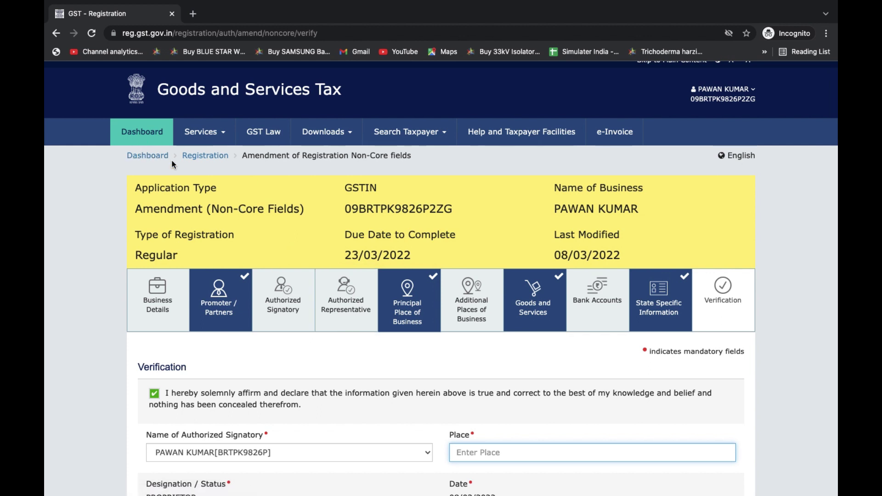
{"action": "left_click", "coordinate": [156, 156]}
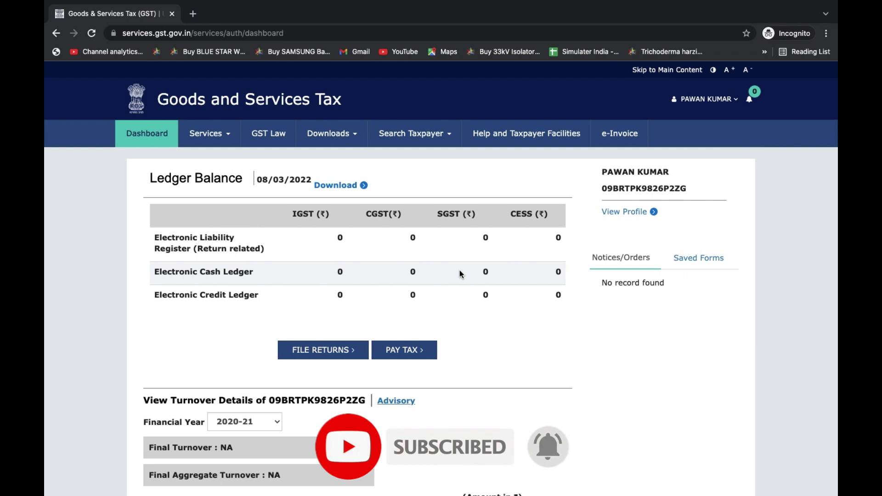
- Go to Services > User Services > View/Download Certificates and download the GST REG-06 certificate PDF
{"action": "left_click", "coordinate": [211, 133]}
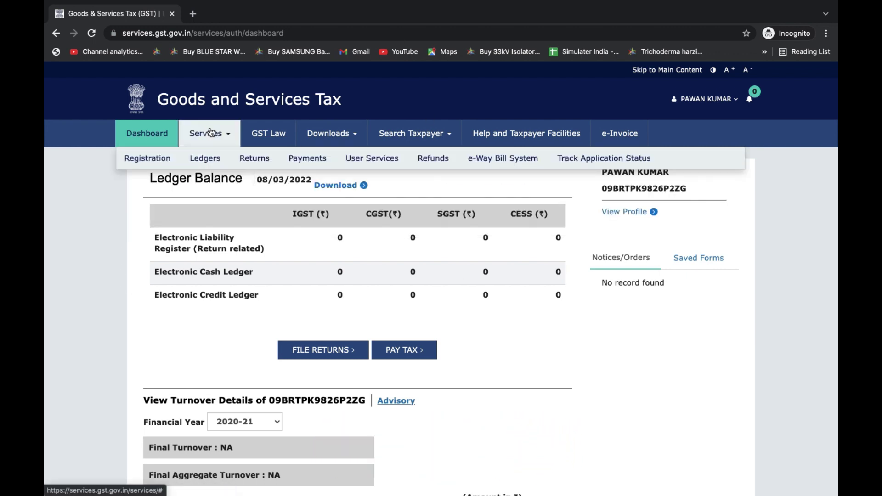
{"action": "mouse_move", "coordinate": [363, 163]}
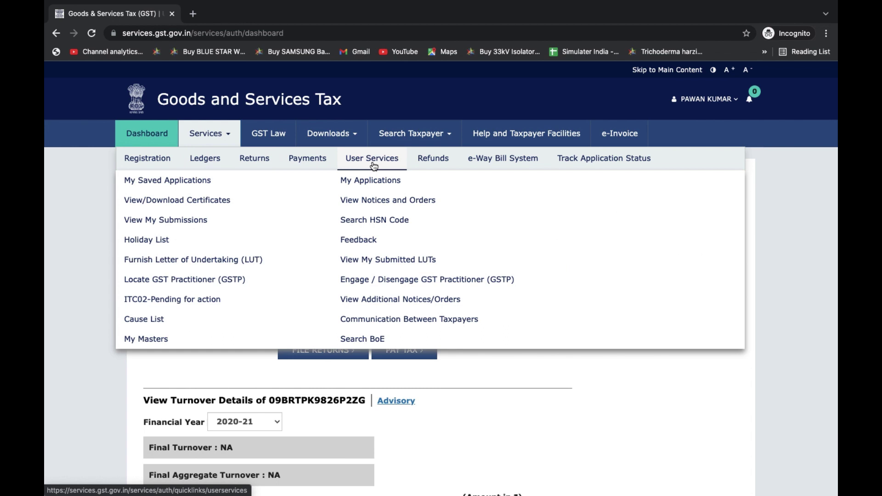
{"action": "scroll", "coordinate": [186, 198], "scroll_direction": "up", "scroll_amount": 3}
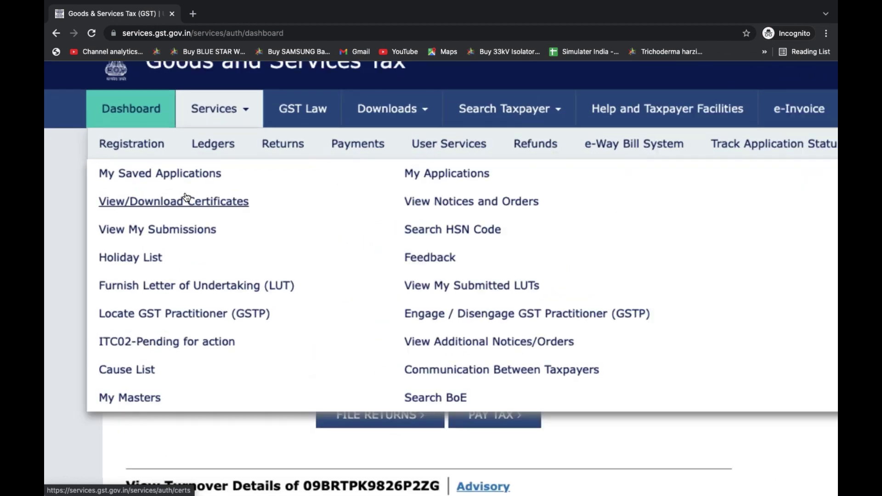
{"action": "scroll", "coordinate": [186, 197], "scroll_direction": "up", "scroll_amount": 3}
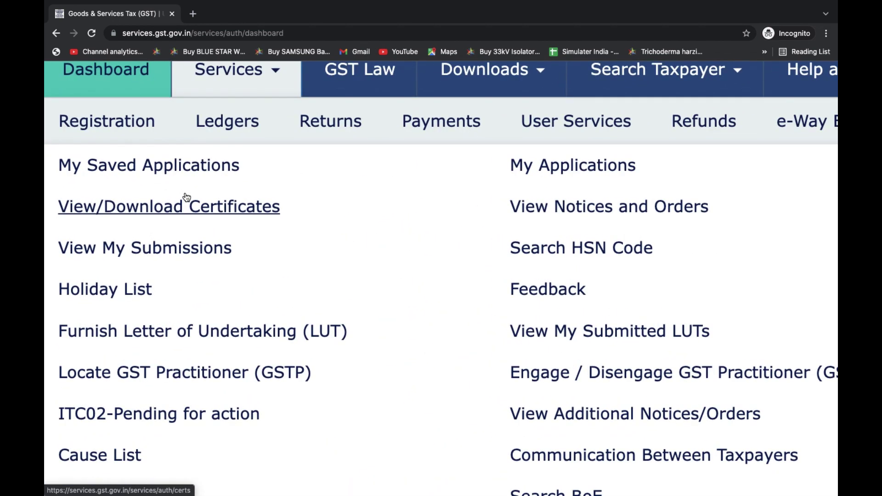
{"action": "left_click", "coordinate": [147, 209]}
{"action": "scroll", "coordinate": [146, 205], "scroll_direction": "down", "scroll_amount": 6}
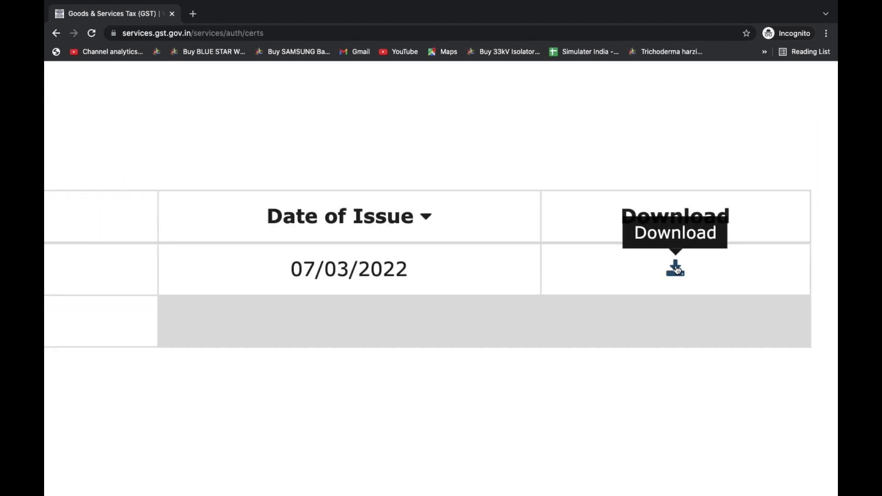
{"action": "left_click", "coordinate": [674, 268]}
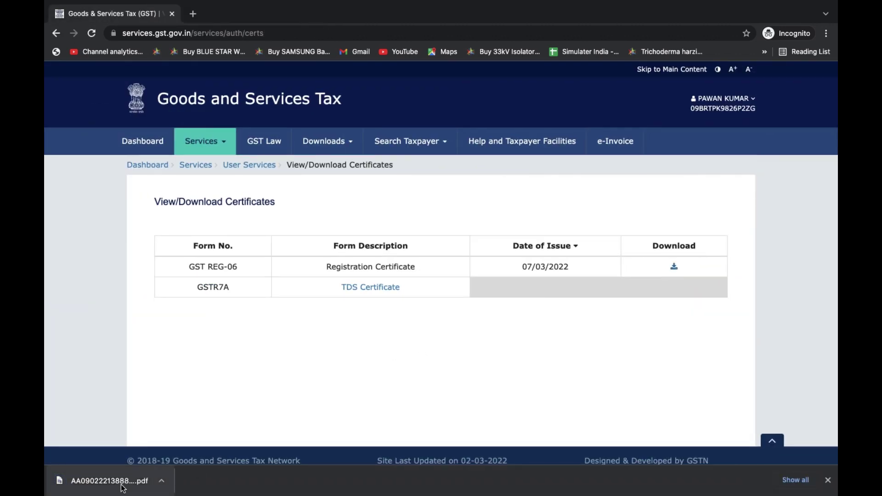
- Open the downloaded REG-06 certificate PDF and look through its three pages, ending on page 1
{"action": "left_click", "coordinate": [109, 481]}
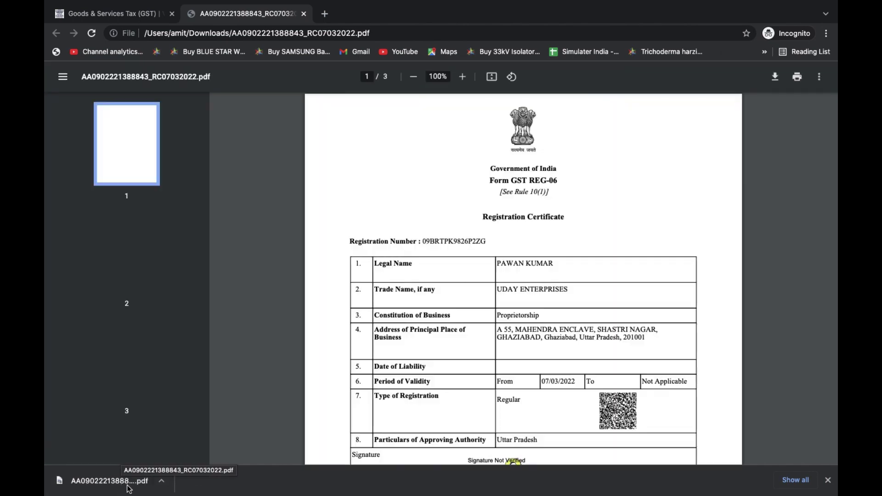
{"action": "scroll", "coordinate": [518, 324], "scroll_direction": "down", "scroll_amount": 20}
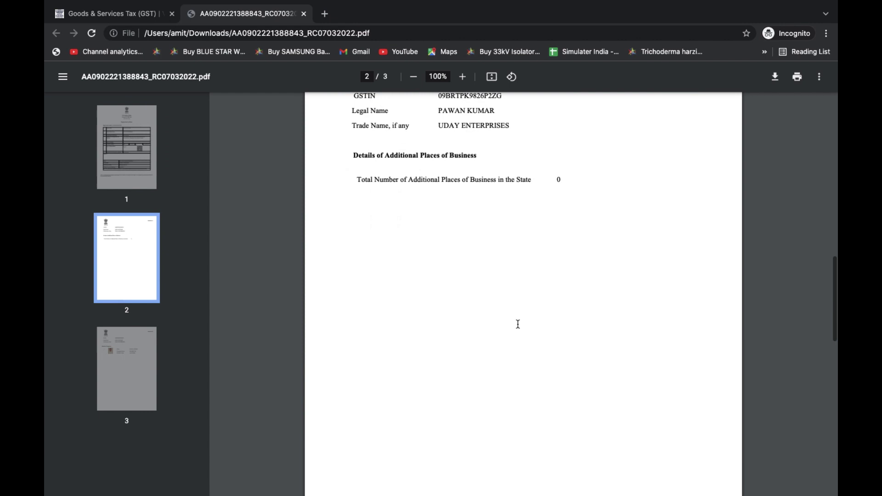
{"action": "scroll", "coordinate": [518, 324], "scroll_direction": "down", "scroll_amount": 5}
{"action": "scroll", "coordinate": [518, 324], "scroll_direction": "up", "scroll_amount": 20}
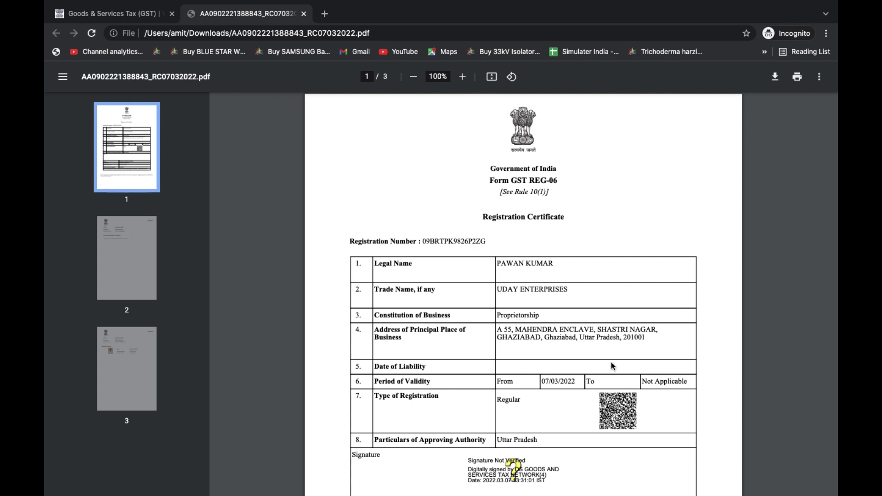
{"action": "scroll", "coordinate": [612, 367], "scroll_direction": "down", "scroll_amount": 3}
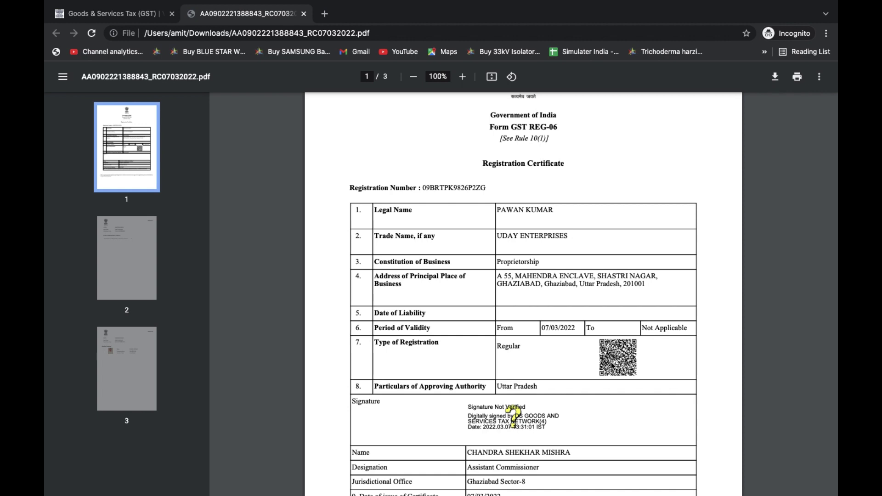
{"action": "scroll", "coordinate": [611, 362], "scroll_direction": "down", "scroll_amount": 1}
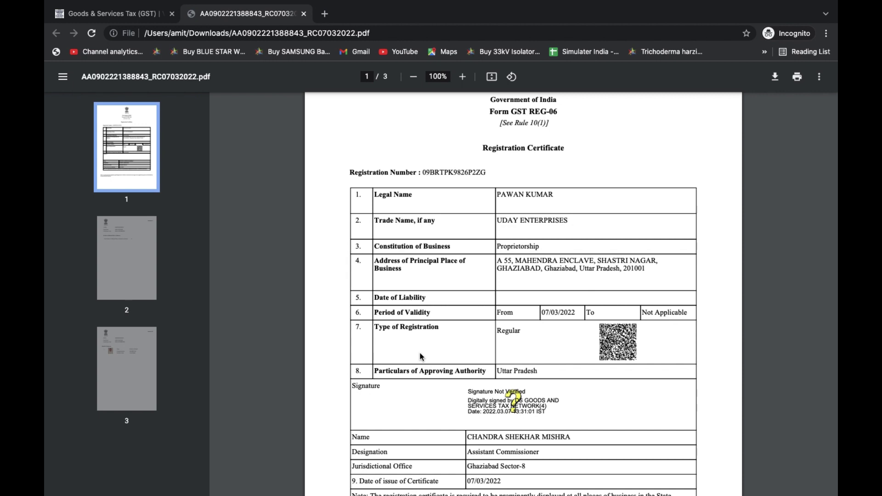
- Switch back to the GST Portal tab and return to the taxpayer Dashboard
{"action": "left_click", "coordinate": [132, 15]}
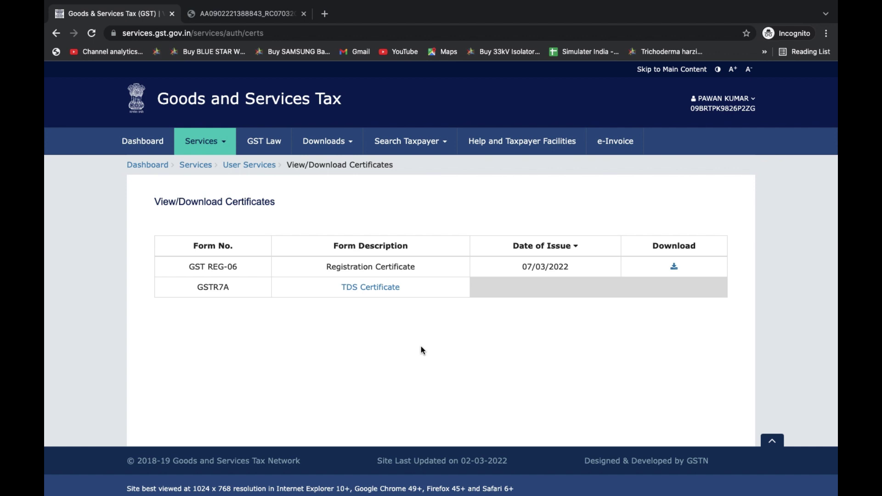
{"action": "left_click", "coordinate": [148, 165]}
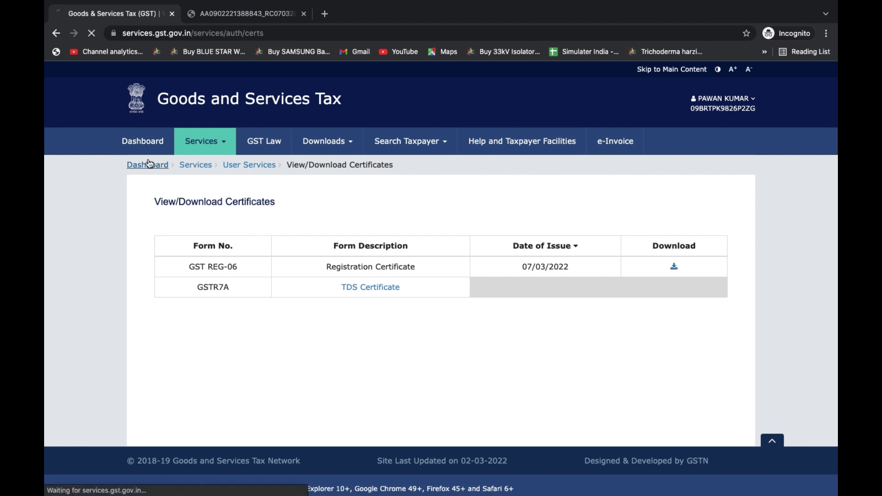